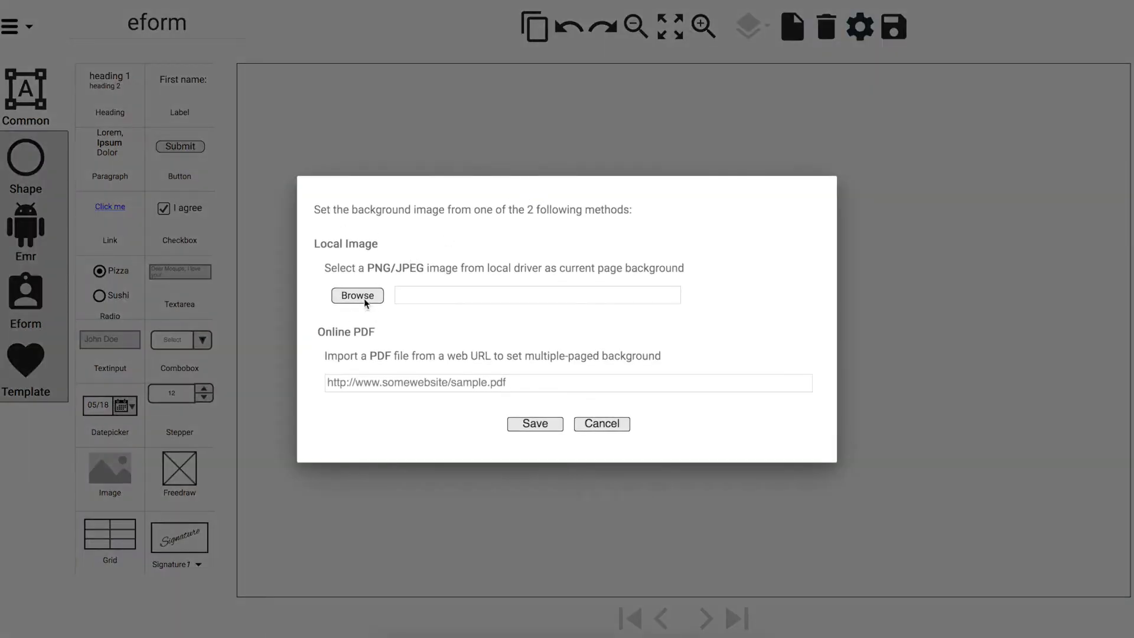
Set OntLabTest.png as the form's page background image
{"action": "left_click", "coordinate": [357, 295]}
{"action": "double_click", "coordinate": [367, 182]}
{"action": "left_click", "coordinate": [519, 423]}
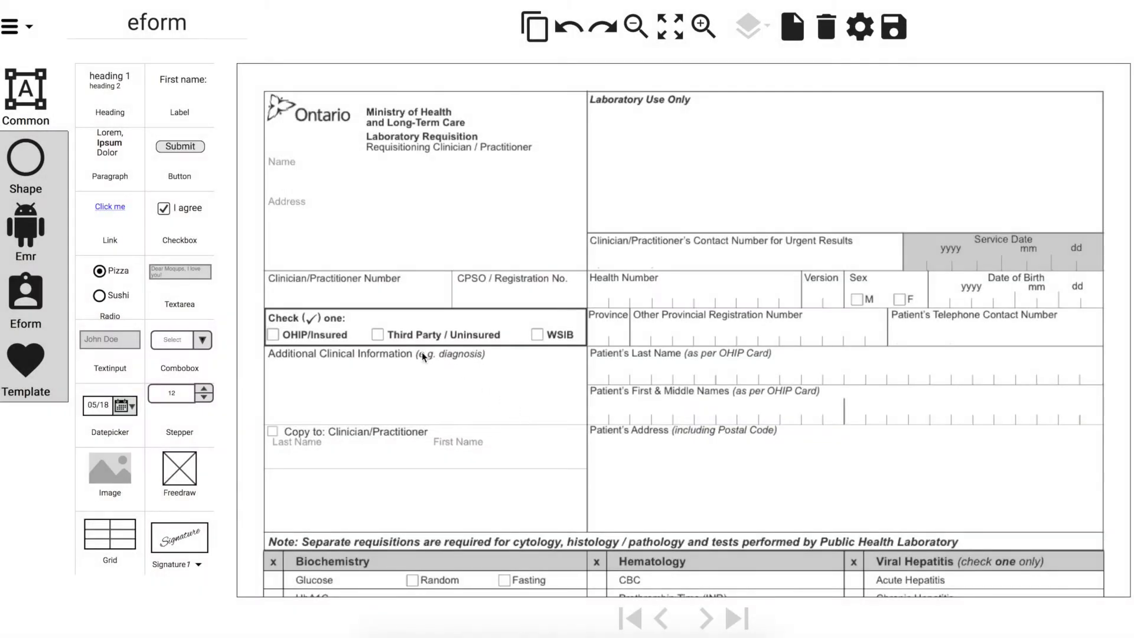
Place a blue Heading in the Laboratory Use Only area, leaving it unrotated
{"action": "left_click_drag", "start_coordinate": [110, 89], "coordinate": [629, 129]}
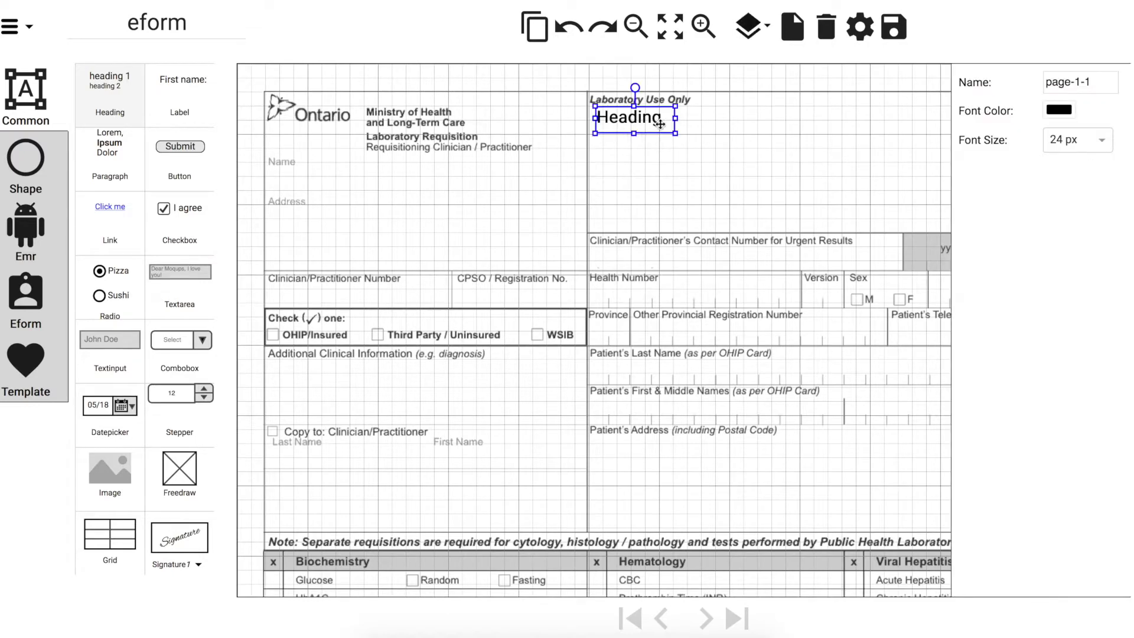
{"action": "left_click", "coordinate": [1059, 111]}
{"action": "left_click", "coordinate": [1040, 140]}
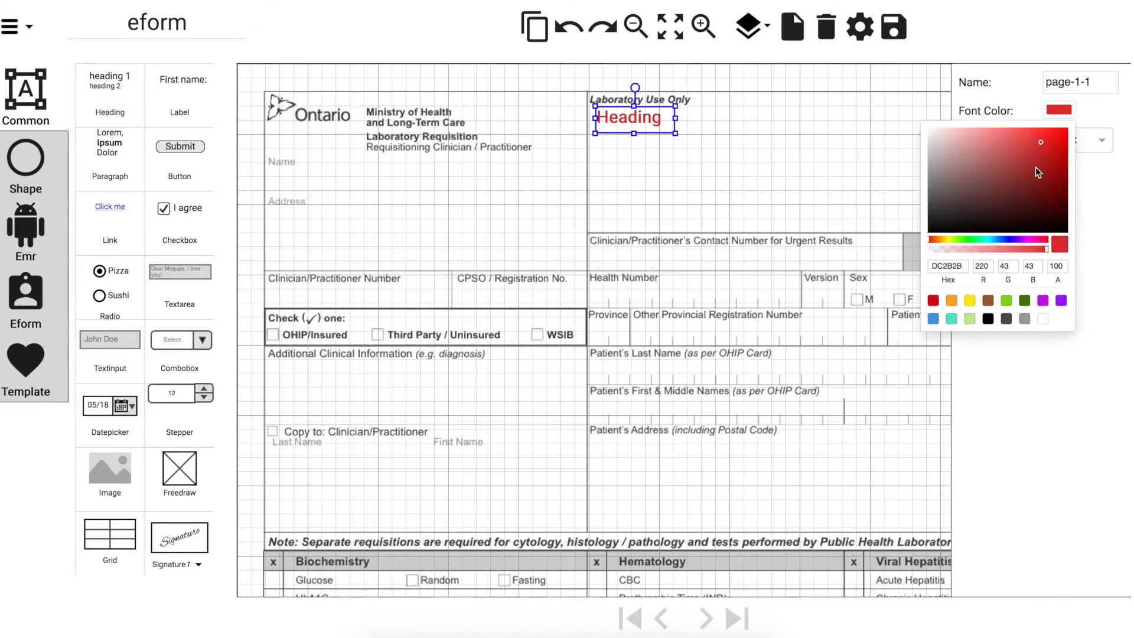
{"action": "left_click", "coordinate": [1006, 239]}
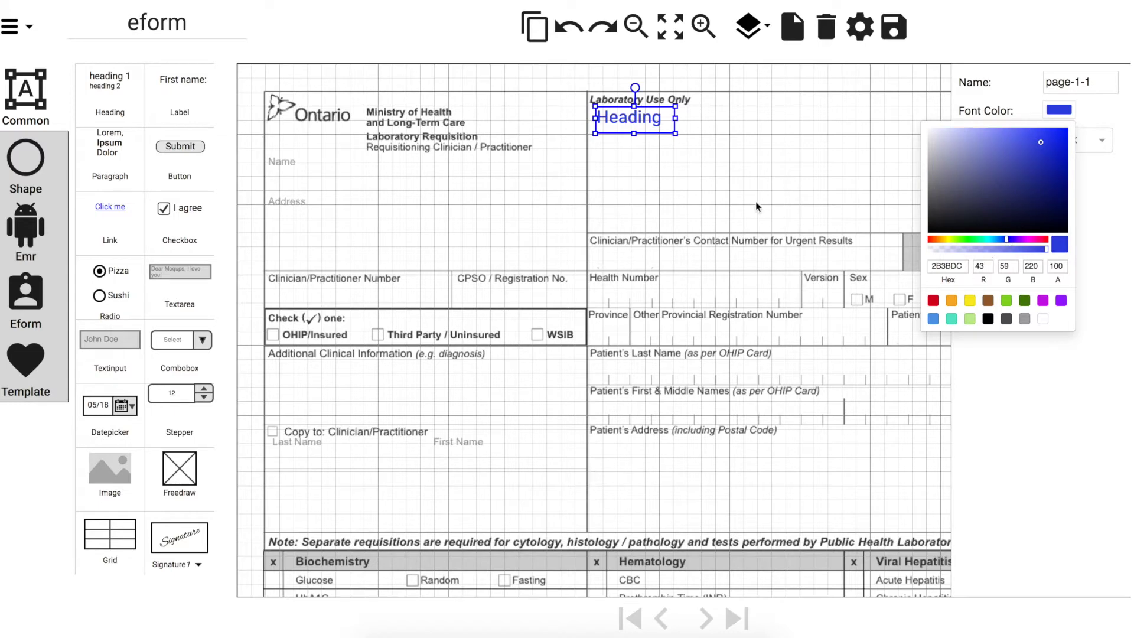
{"action": "left_click", "coordinate": [658, 149]}
{"action": "left_click_drag", "start_coordinate": [634, 87], "coordinate": [660, 80]}
{"action": "left_click", "coordinate": [566, 26]}
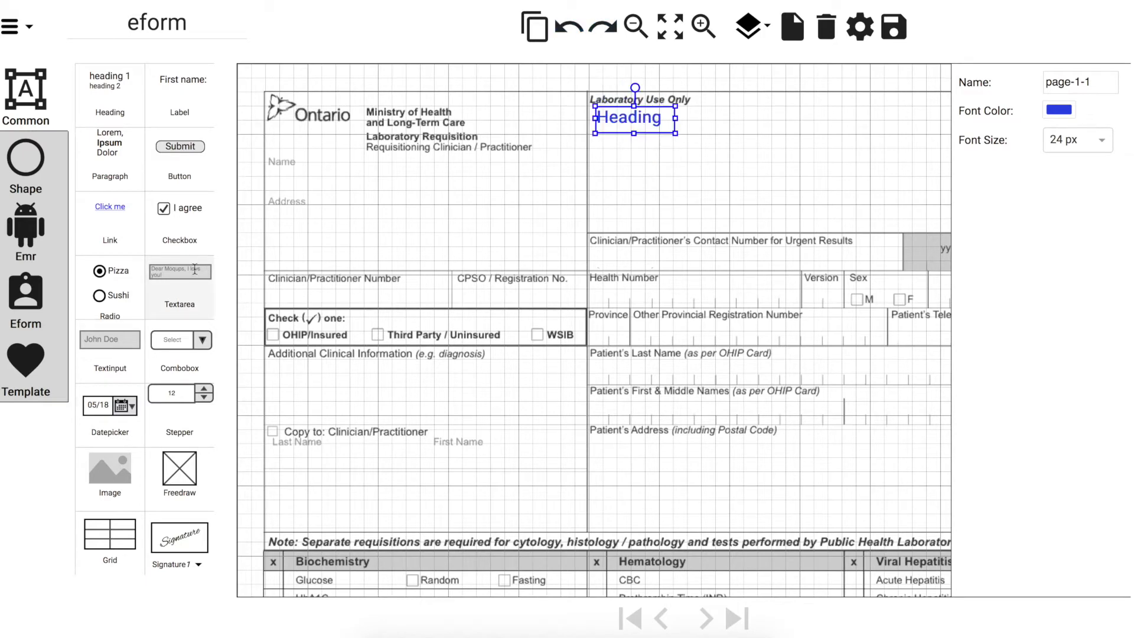
Add an enlarged text area reading 'THT Test' and an image placeholder beside it
{"action": "left_click_drag", "start_coordinate": [185, 273], "coordinate": [628, 161]}
{"action": "left_click_drag", "start_coordinate": [701, 174], "coordinate": [750, 190]}
{"action": "left_click", "coordinate": [652, 154]}
{"action": "type", "text": "THT Test"}
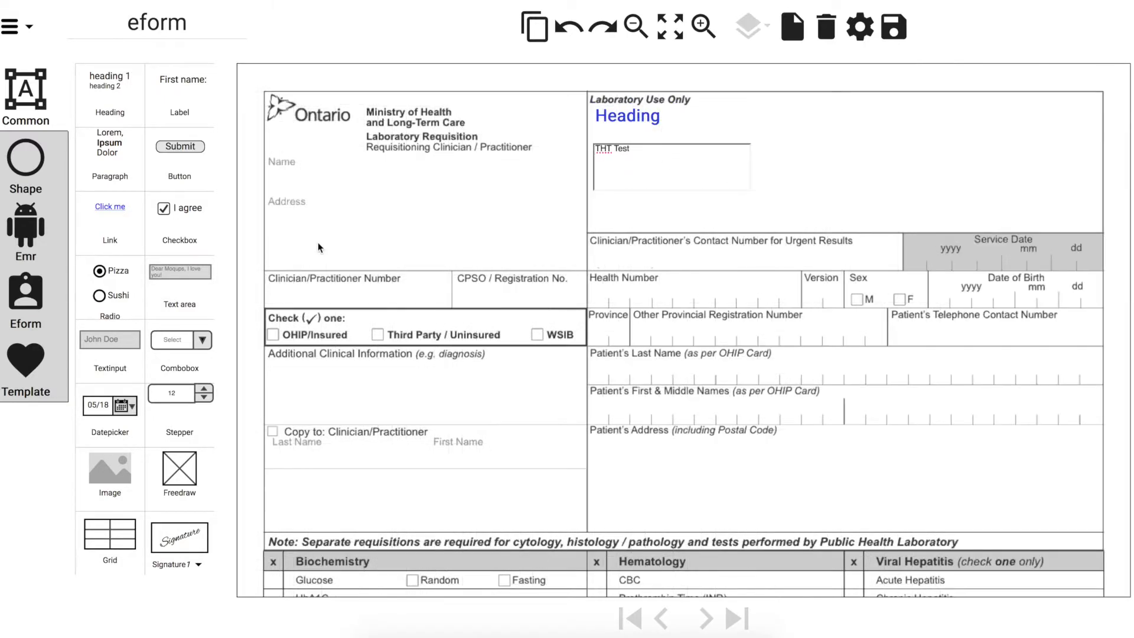
{"action": "mouse_move", "coordinate": [97, 469]}
{"action": "left_mouse_down"}
{"action": "mouse_move", "coordinate": [663, 299]}
{"action": "mouse_move", "coordinate": [833, 94]}
{"action": "mouse_move", "coordinate": [795, 144]}
{"action": "mouse_move", "coordinate": [781, 124]}
{"action": "left_mouse_up"}
Load banner-logo.png into the image placeholder
{"action": "left_click", "coordinate": [992, 112]}
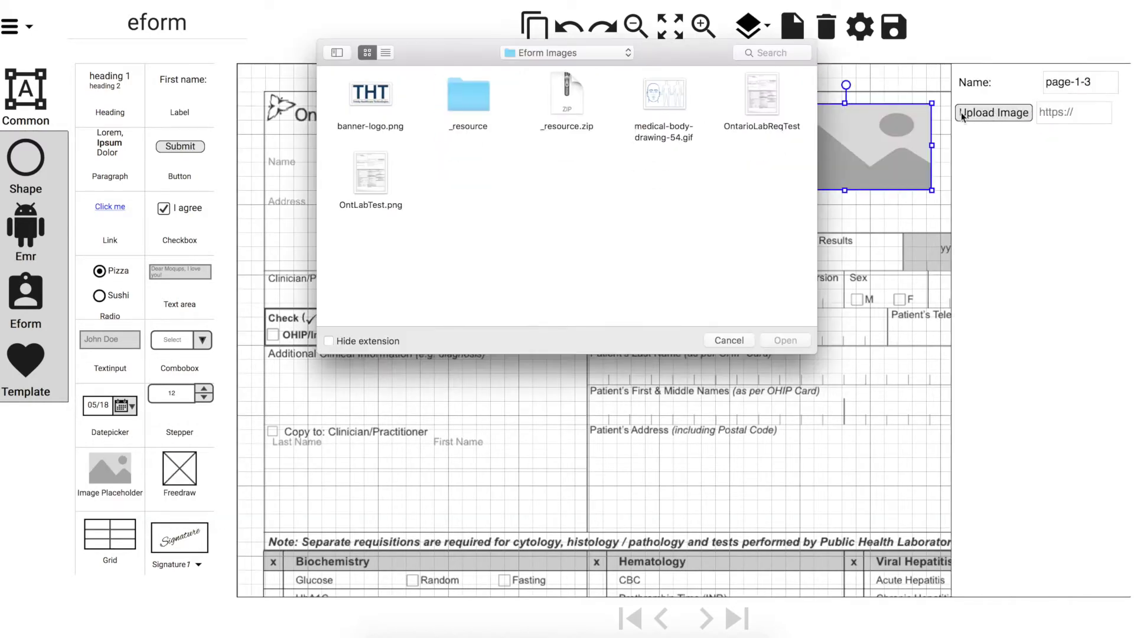
{"action": "left_click", "coordinate": [381, 99]}
{"action": "double_click", "coordinate": [382, 98]}
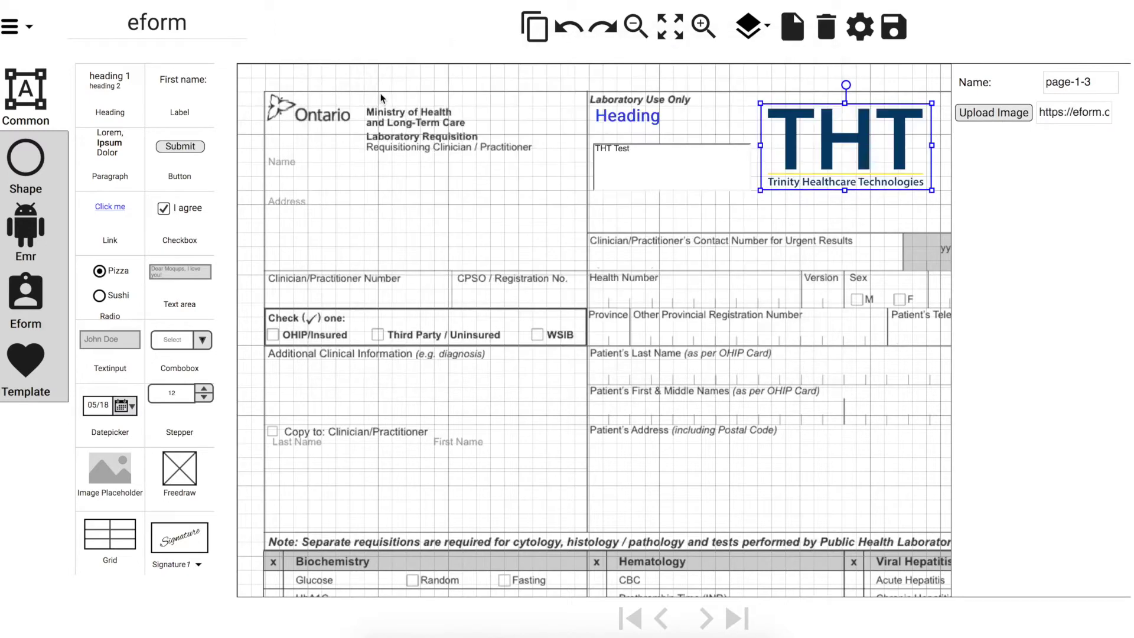
Save the heading, THT Test box and logo together as a template
{"action": "left_click_drag", "start_coordinate": [814, 205], "coordinate": [633, 115]}
{"action": "right_click", "coordinate": [632, 116]}
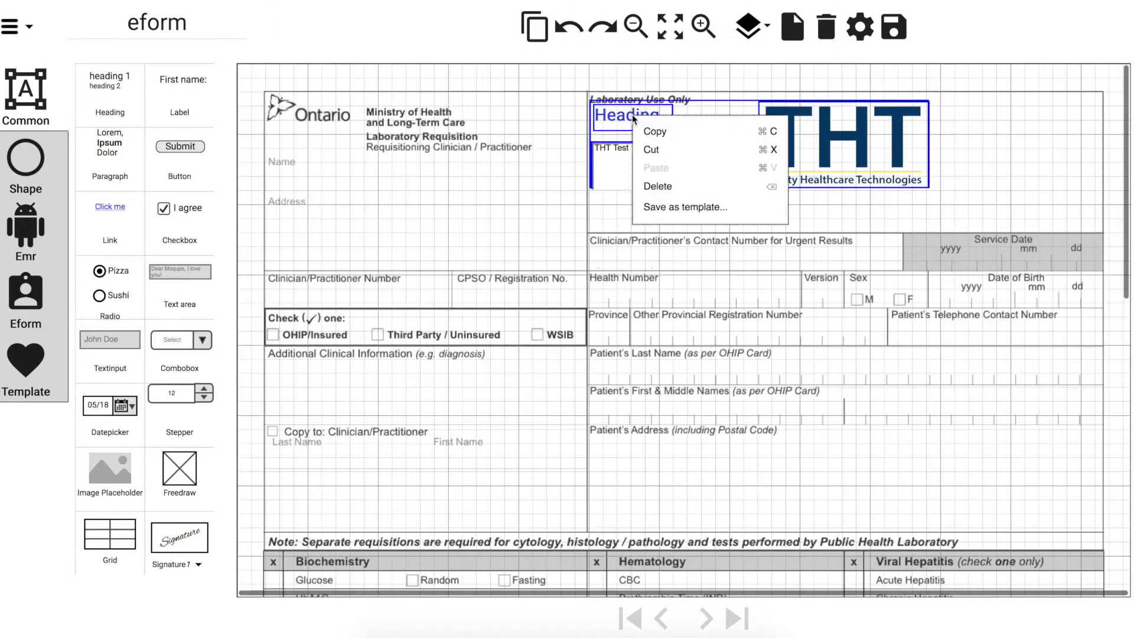
{"action": "left_click", "coordinate": [667, 207]}
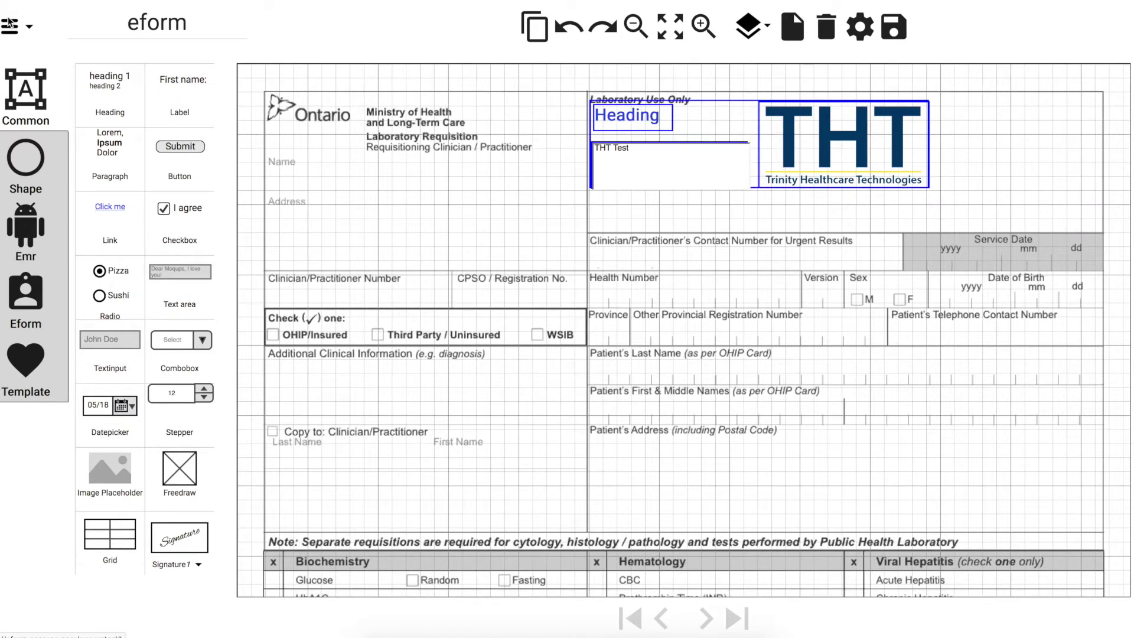
Save the current form and start a new blank form
{"action": "left_click", "coordinate": [30, 30]}
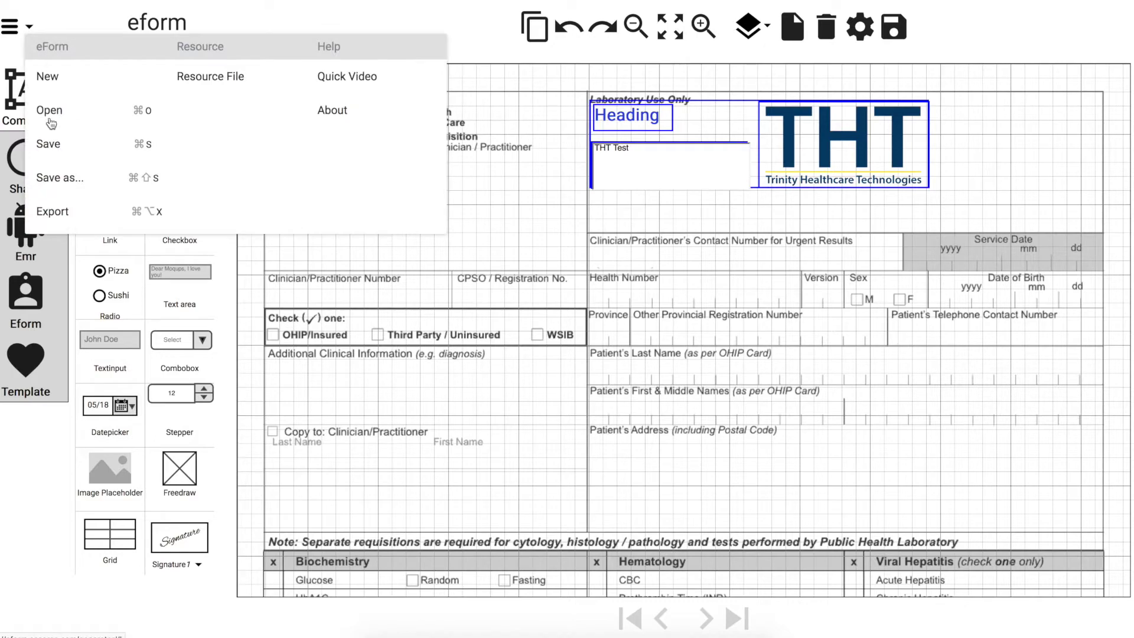
{"action": "left_click", "coordinate": [59, 79]}
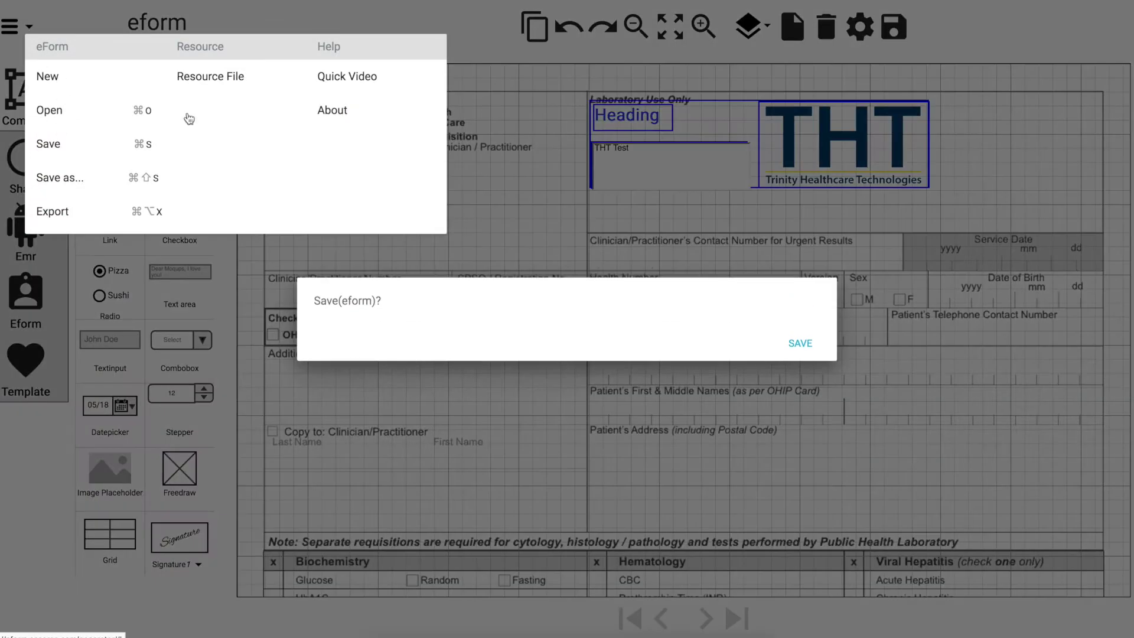
{"action": "left_click", "coordinate": [806, 345]}
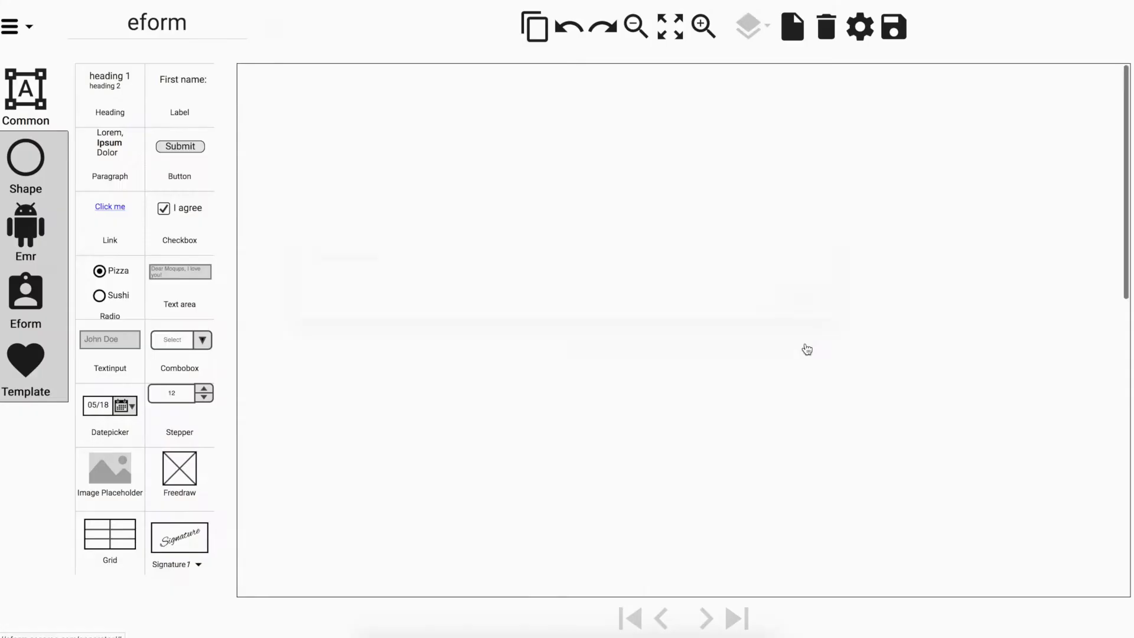
Set the requisition image OntLabTest.png as the new form's background
{"action": "left_click", "coordinate": [859, 29]}
{"action": "left_click", "coordinate": [362, 298]}
{"action": "double_click", "coordinate": [368, 176]}
{"action": "left_click", "coordinate": [525, 422]}
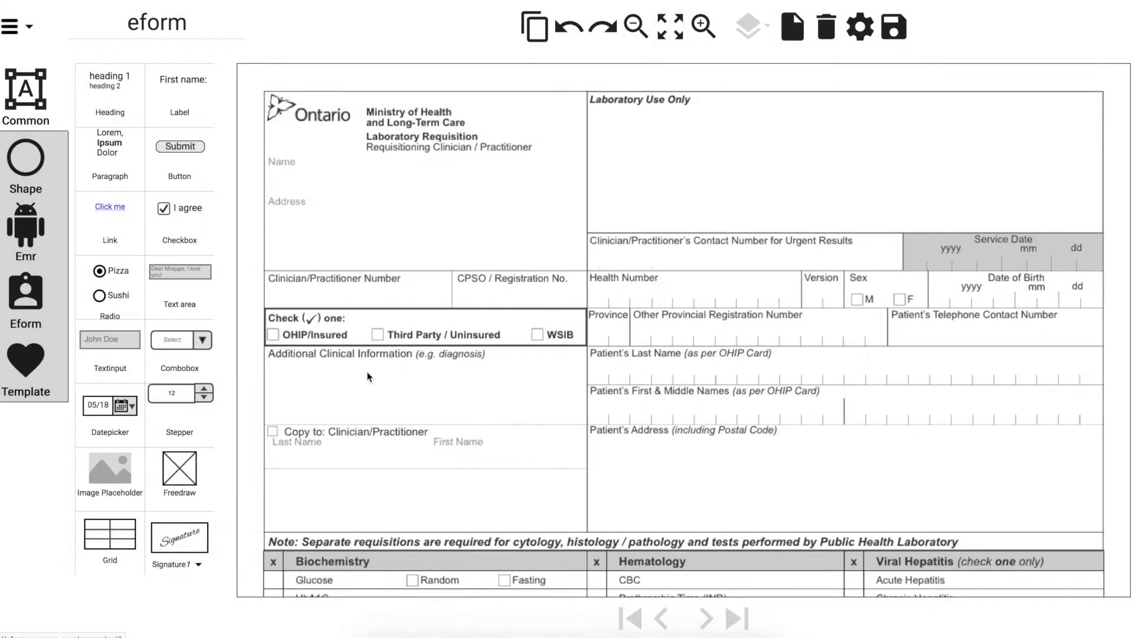
Insert template 1 and shift it slightly right and down
{"action": "left_click", "coordinate": [25, 361]}
{"action": "left_click", "coordinate": [134, 117]}
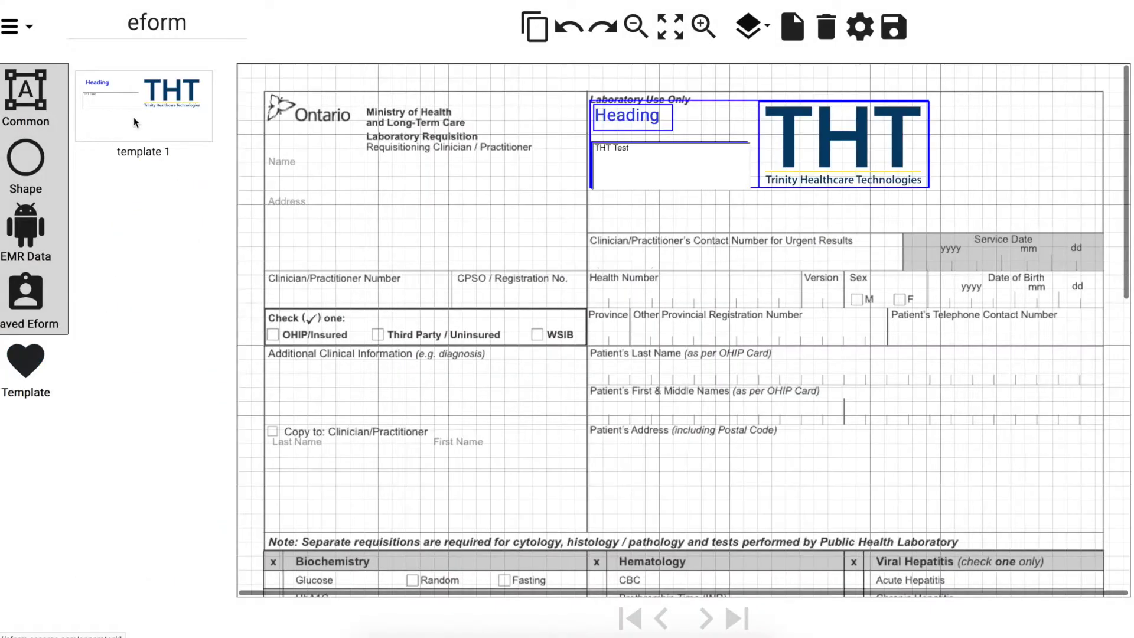
{"action": "left_click_drag", "start_coordinate": [688, 120], "coordinate": [701, 127]}
Place clinic_name and clinic_address fields under the clinic Name and Address labels
{"action": "left_click", "coordinate": [25, 227]}
{"action": "left_click", "coordinate": [197, 119]}
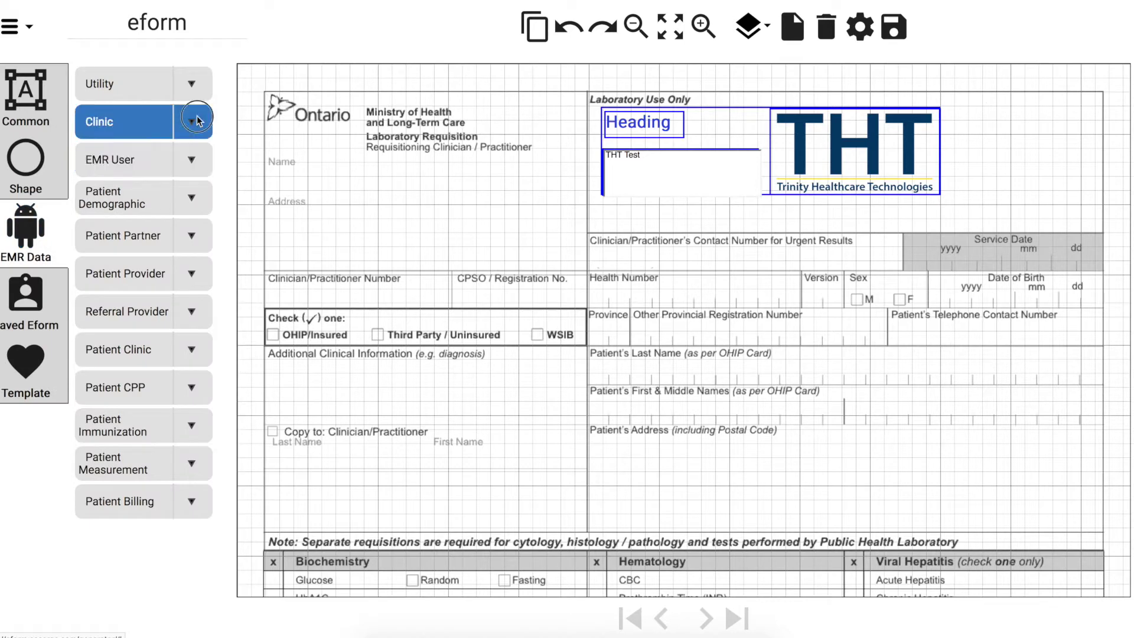
{"action": "left_click_drag", "start_coordinate": [108, 163], "coordinate": [407, 183]}
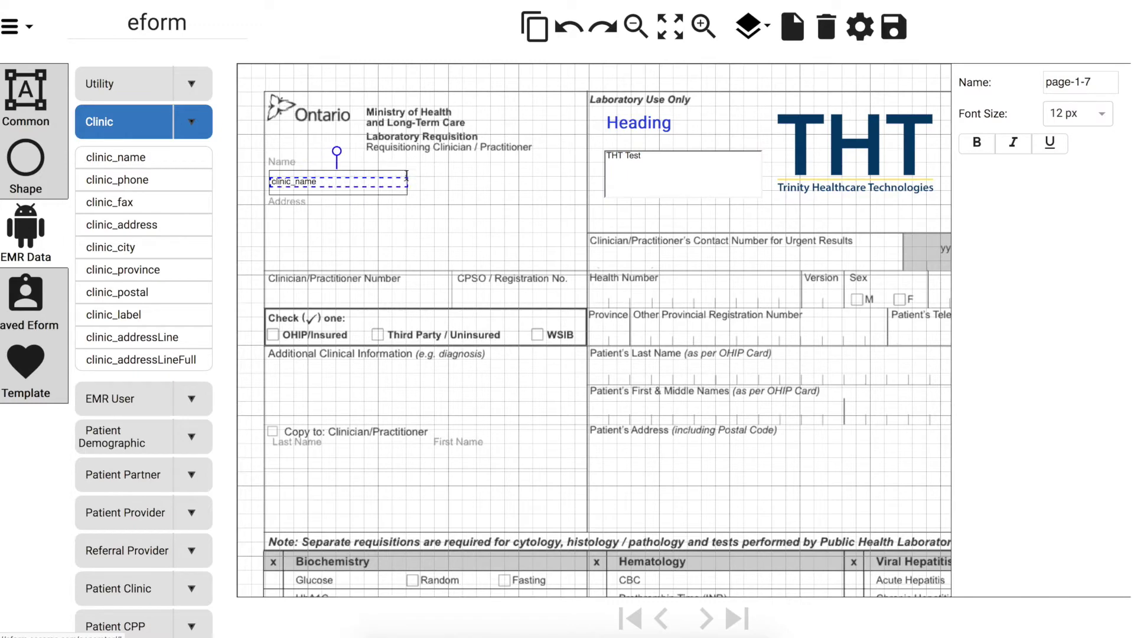
{"action": "left_click_drag", "start_coordinate": [119, 225], "coordinate": [308, 220]}
Add the practitioner's OHIP number, CPSO number and work phone EMR User fields
{"action": "left_click", "coordinate": [110, 399]}
{"action": "left_click_drag", "start_coordinate": [149, 241], "coordinate": [293, 293]}
{"action": "left_click_drag", "start_coordinate": [159, 285], "coordinate": [480, 293]}
{"action": "left_click_drag", "start_coordinate": [160, 375], "coordinate": [763, 258]}
{"action": "left_click", "coordinate": [191, 160]}
Place patient_nameL, patient_nameF and the patient address demographic fields
{"action": "left_click", "coordinate": [189, 202]}
{"action": "left_click_drag", "start_coordinate": [118, 278], "coordinate": [633, 374]}
{"action": "left_click_drag", "start_coordinate": [118, 300], "coordinate": [626, 411]}
{"action": "left_click_drag", "start_coordinate": [106, 413], "coordinate": [628, 454]}
{"action": "left_click_drag", "start_coordinate": [667, 451], "coordinate": [798, 450]}
{"action": "left_click_drag", "start_coordinate": [107, 481], "coordinate": [628, 335]}
{"action": "scroll", "coordinate": [148, 531], "scroll_direction": "down", "scroll_amount": 2}
Add province, birth date month/day fields sized into mm/dd, and the health number
{"action": "left_click_drag", "start_coordinate": [152, 548], "coordinate": [963, 299]}
{"action": "left_click_drag", "start_coordinate": [115, 572], "coordinate": [881, 372]}
{"action": "left_click_drag", "start_coordinate": [107, 594], "coordinate": [891, 398]}
{"action": "left_click_drag", "start_coordinate": [929, 410], "coordinate": [898, 404]}
{"action": "left_click_drag", "start_coordinate": [871, 361], "coordinate": [1046, 297]}
{"action": "left_click_drag", "start_coordinate": [878, 392], "coordinate": [1080, 321]}
{"action": "scroll", "coordinate": [142, 532], "scroll_direction": "down", "scroll_amount": 3}
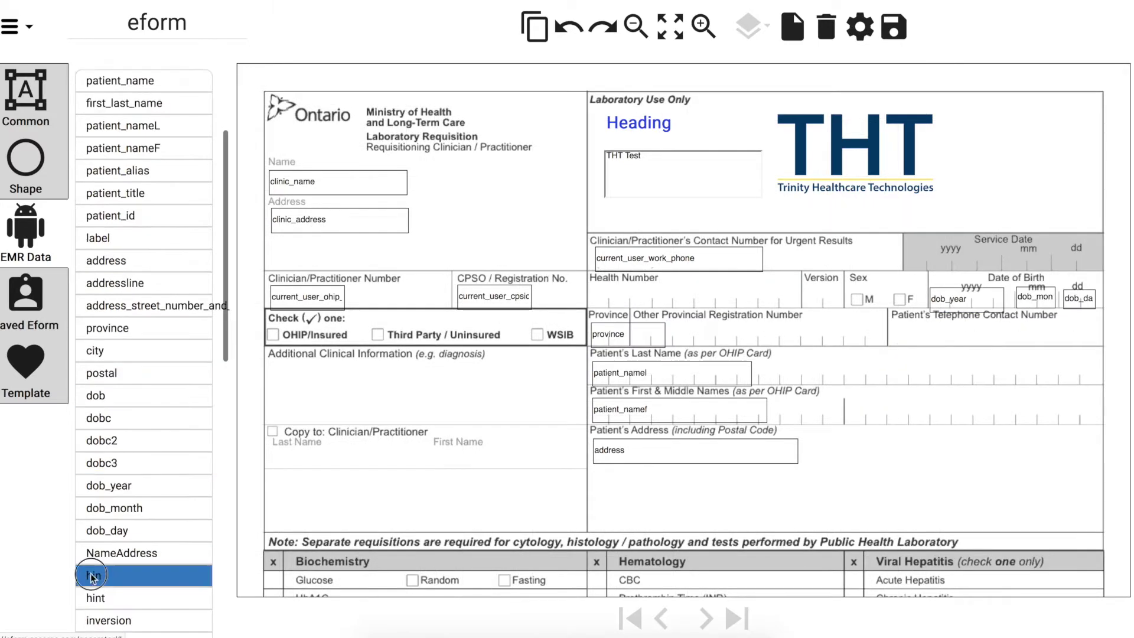
{"action": "left_click_drag", "start_coordinate": [89, 576], "coordinate": [598, 295]}
{"action": "left_click", "coordinate": [29, 111]}
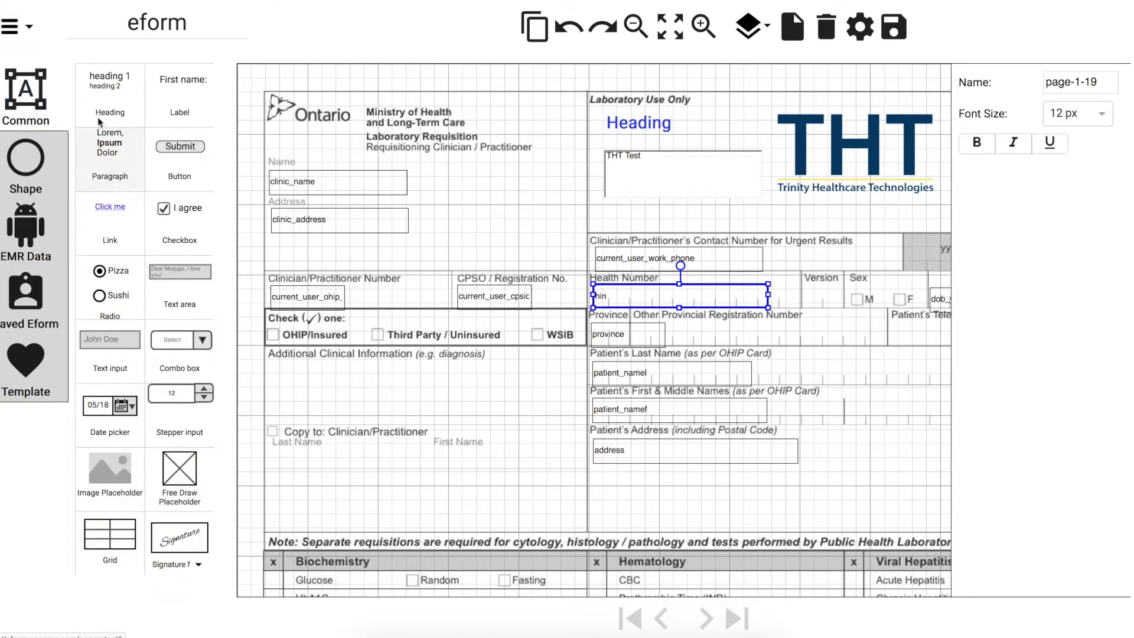
Place checkboxes on Sex M, Sex F and the OHIP/Insured option
{"action": "left_click_drag", "start_coordinate": [182, 211], "coordinate": [874, 306]}
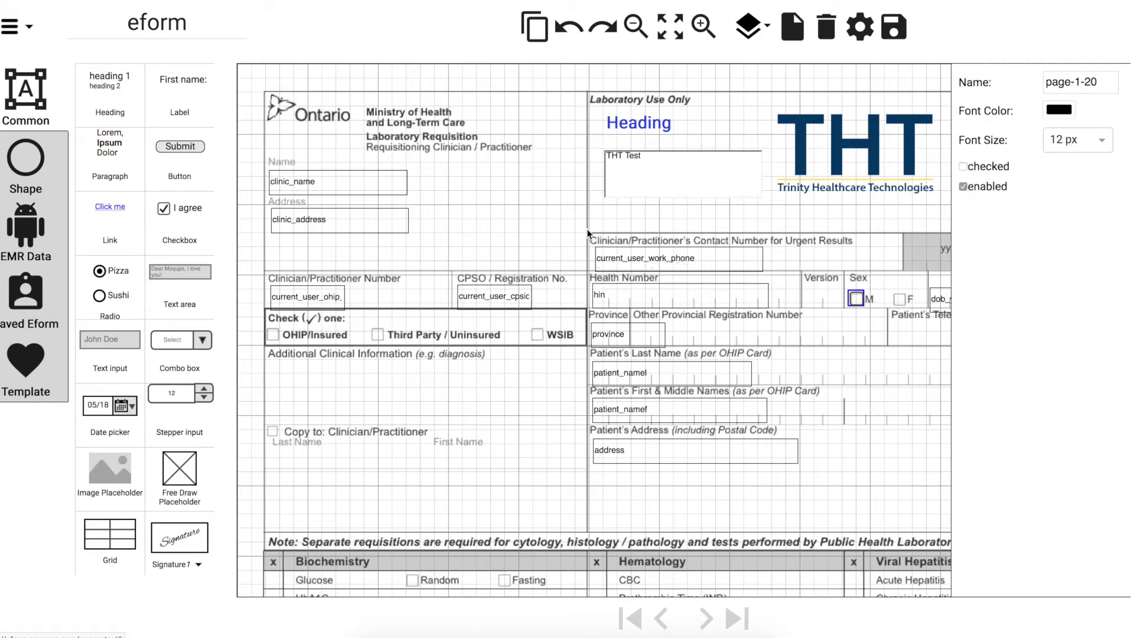
{"action": "left_click", "coordinate": [530, 27]}
{"action": "left_click", "coordinate": [895, 298]}
{"action": "left_click", "coordinate": [266, 329]}
{"action": "left_click", "coordinate": [532, 26]}
Top-align the three insurance checkboxes and level the F checkbox with M
{"action": "left_click", "coordinate": [552, 363]}
{"action": "left_click_drag", "start_coordinate": [553, 363], "coordinate": [258, 329]}
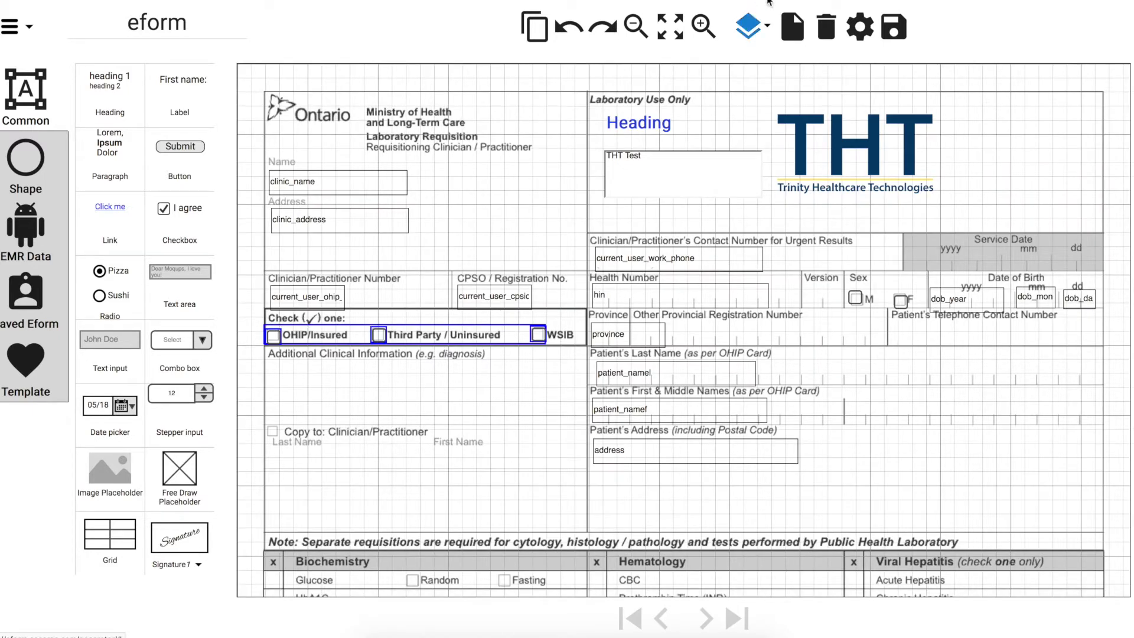
{"action": "left_click", "coordinate": [768, 30]}
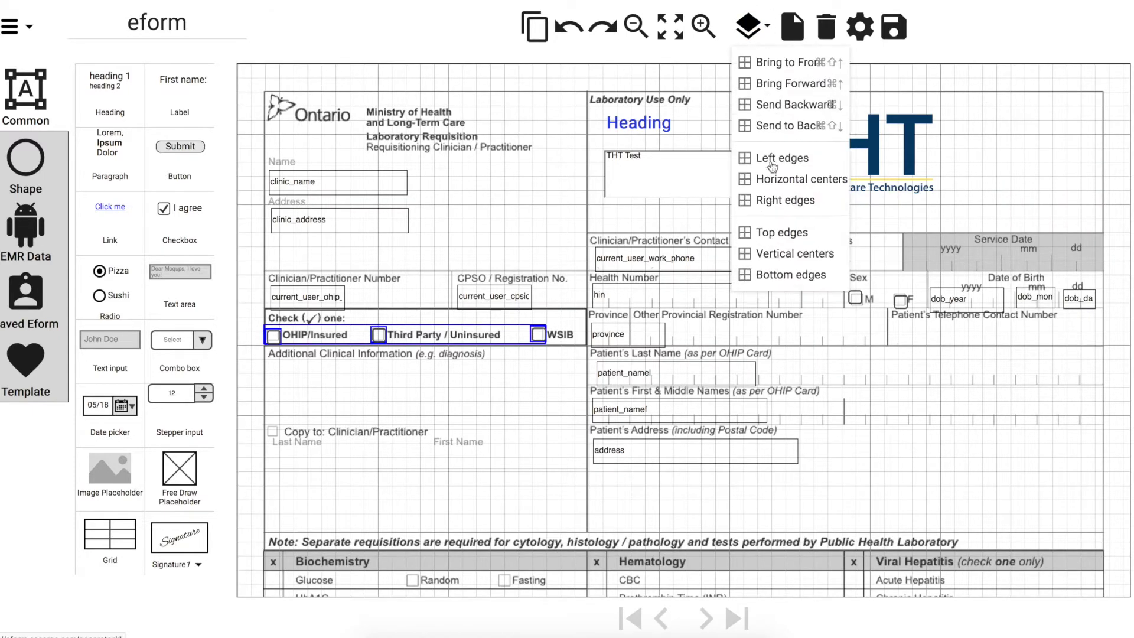
{"action": "left_click", "coordinate": [768, 232]}
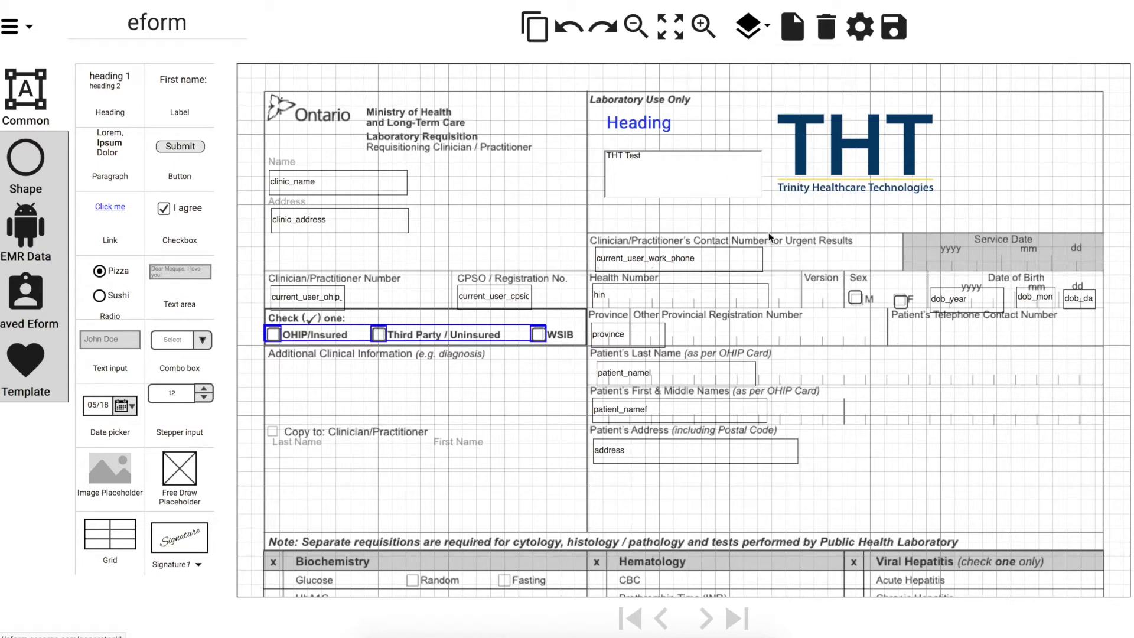
{"action": "left_click_drag", "start_coordinate": [921, 284], "coordinate": [842, 308]}
{"action": "left_click", "coordinate": [769, 30]}
{"action": "left_click", "coordinate": [768, 232]}
Add checkboxes beside Glucose and down the remaining Biochemistry rows
{"action": "scroll", "coordinate": [744, 335], "scroll_direction": "down", "scroll_amount": 8}
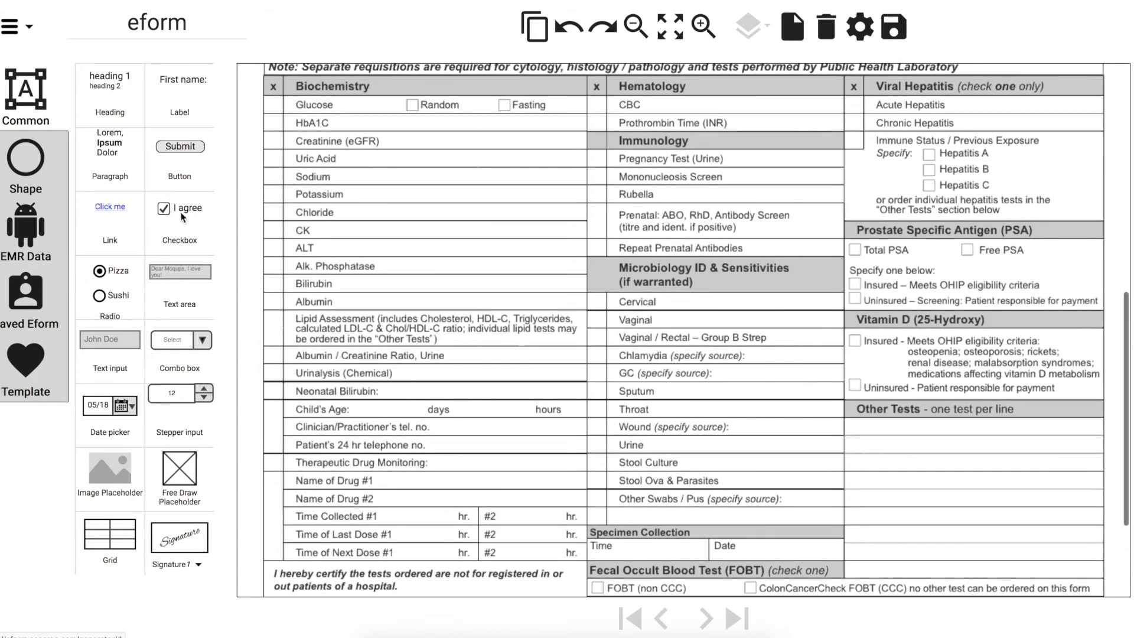
{"action": "left_click_drag", "start_coordinate": [164, 211], "coordinate": [282, 118]}
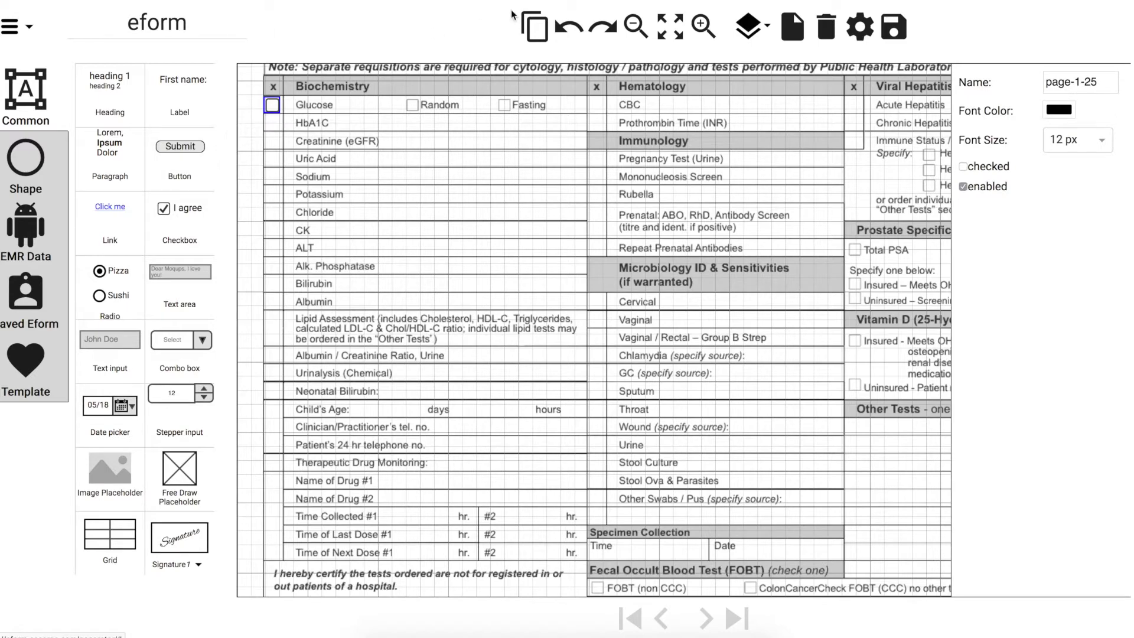
{"action": "left_click", "coordinate": [529, 20]}
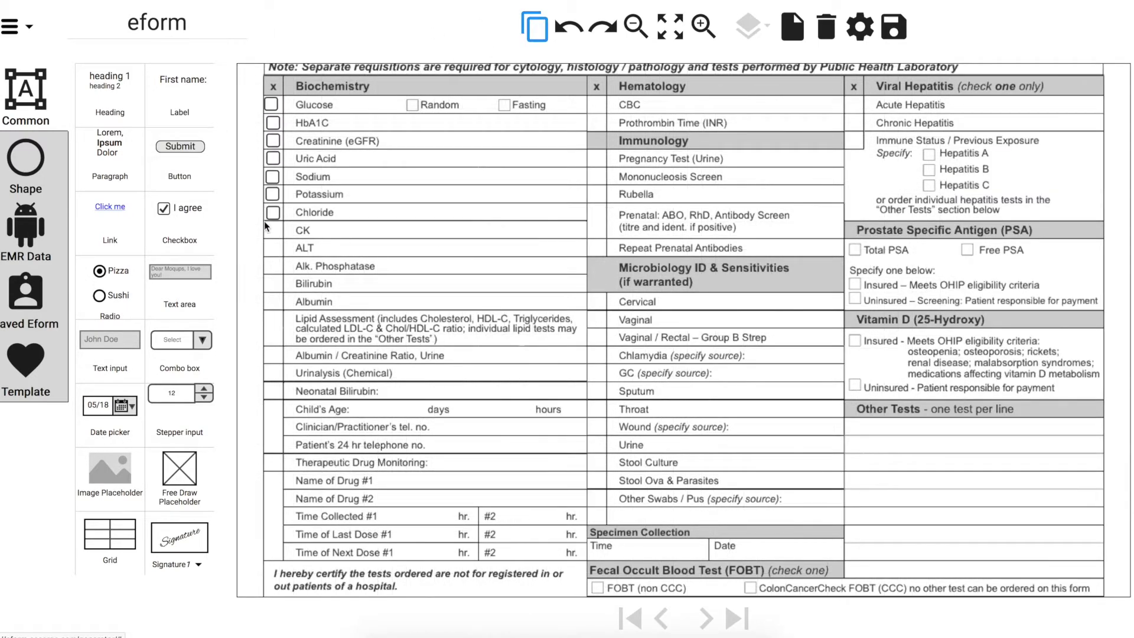
{"action": "left_click_drag", "start_coordinate": [267, 363], "coordinate": [266, 504]}
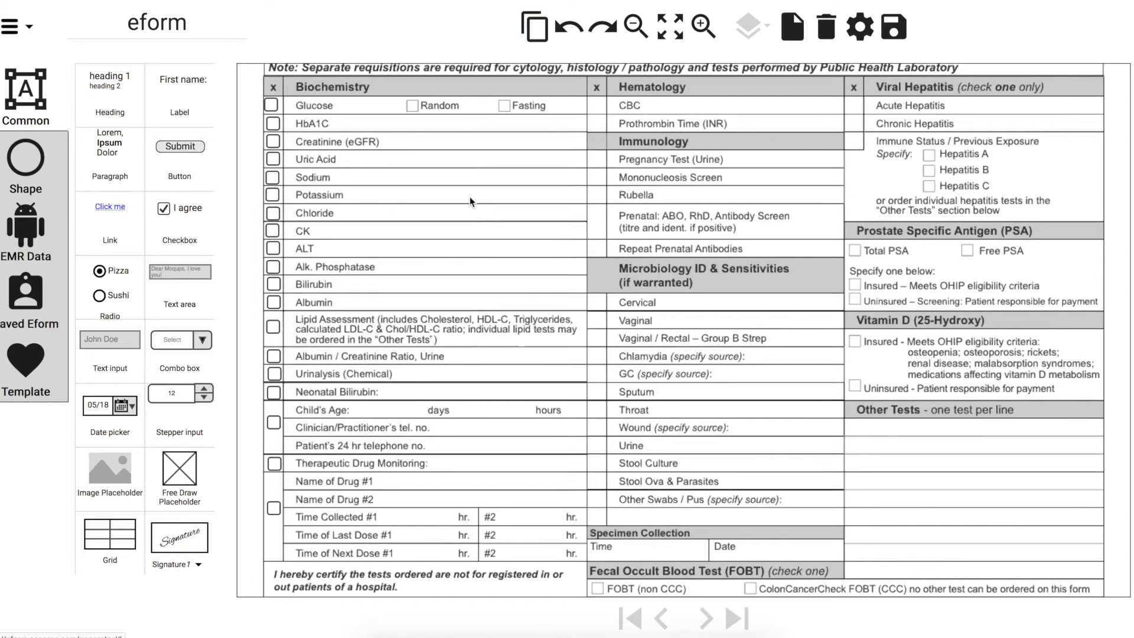
Right-align the Biochemistry checkbox column and add a date picker beside Specimen Collection Date
{"action": "left_click_drag", "start_coordinate": [296, 540], "coordinate": [274, 84]}
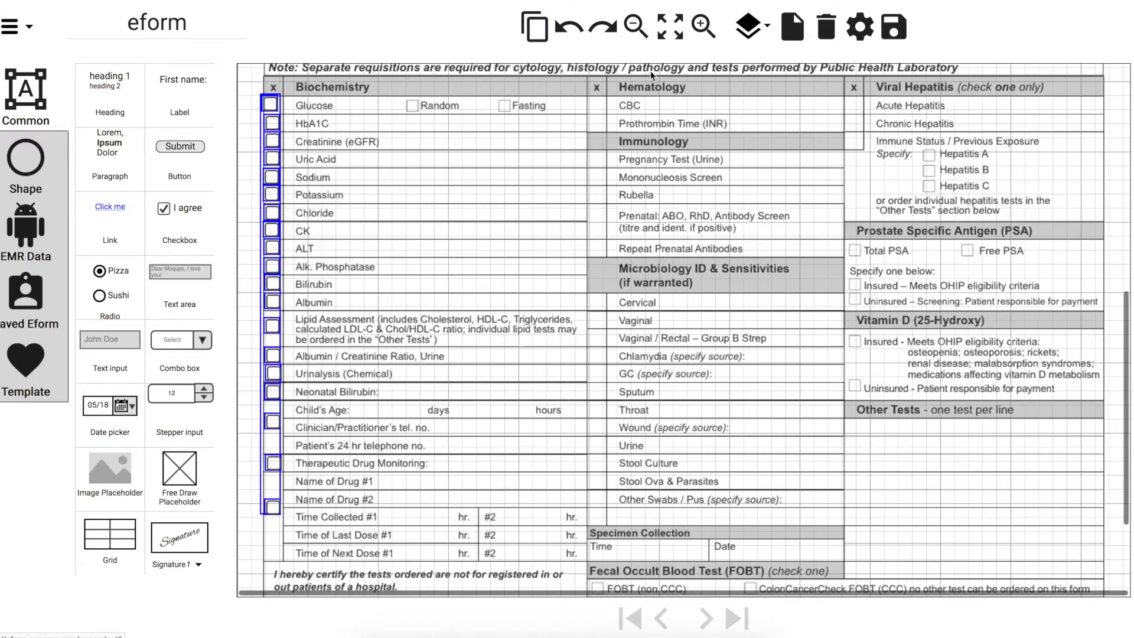
{"action": "left_click", "coordinate": [767, 28]}
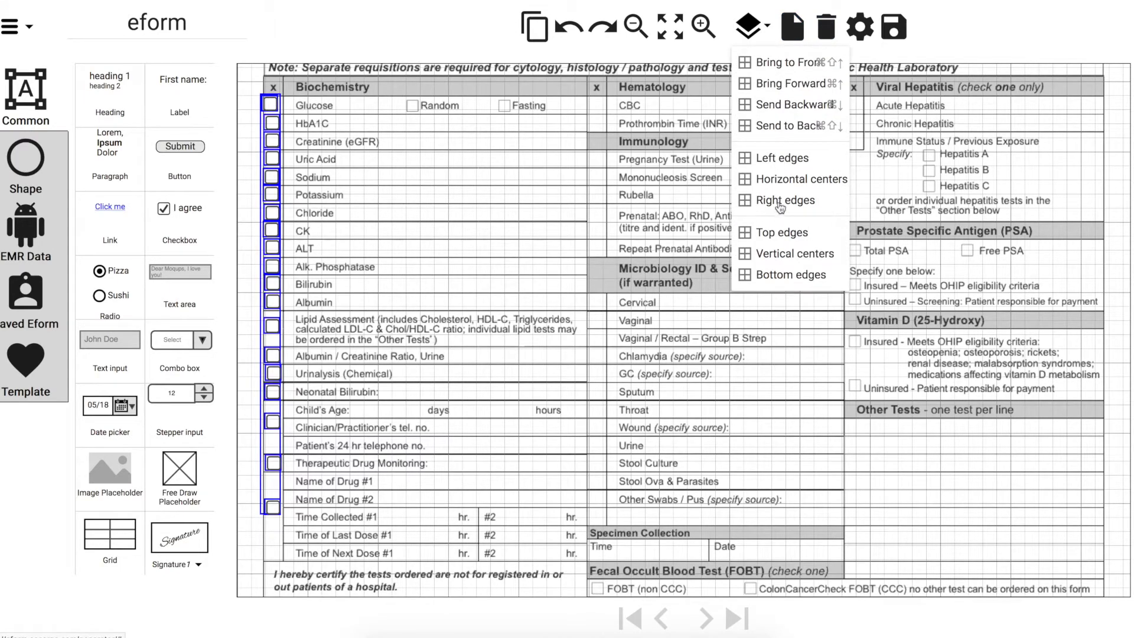
{"action": "left_click", "coordinate": [781, 204]}
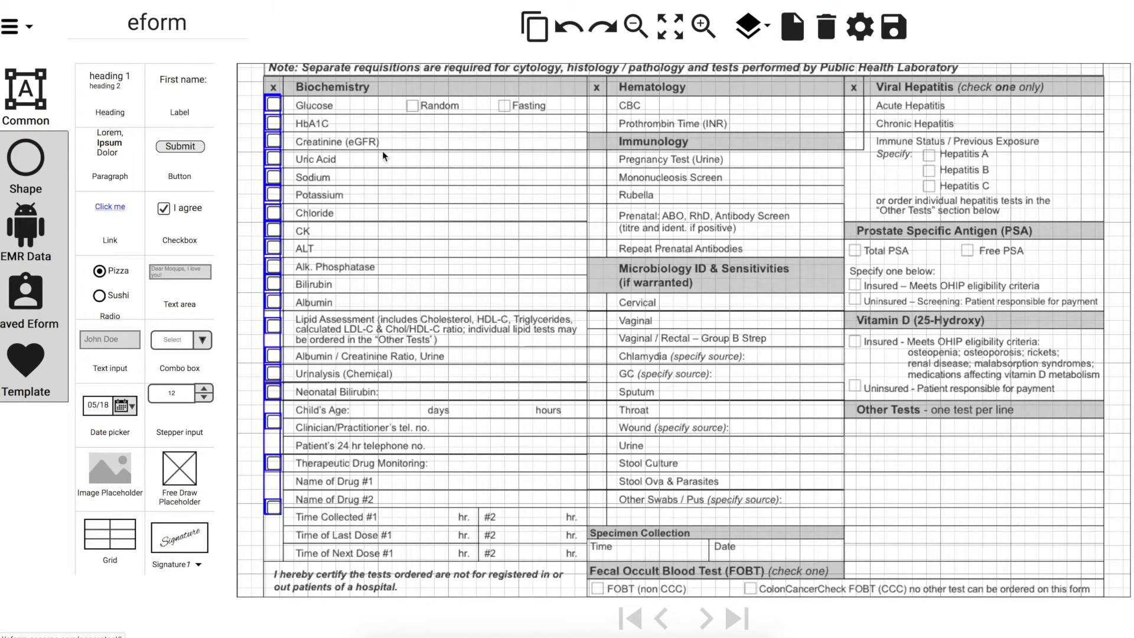
{"action": "left_click", "coordinate": [370, 173]}
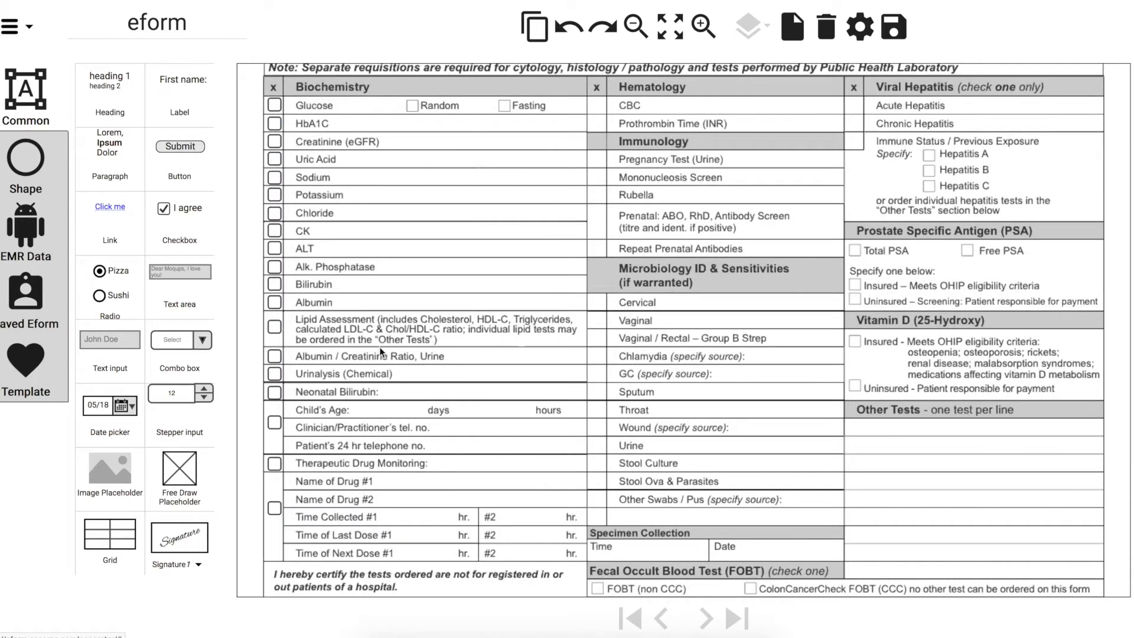
{"action": "left_click_drag", "start_coordinate": [102, 410], "coordinate": [769, 564]}
Add a shortened text input beside Specimen Collection Time
{"action": "left_click_drag", "start_coordinate": [114, 347], "coordinate": [626, 552]}
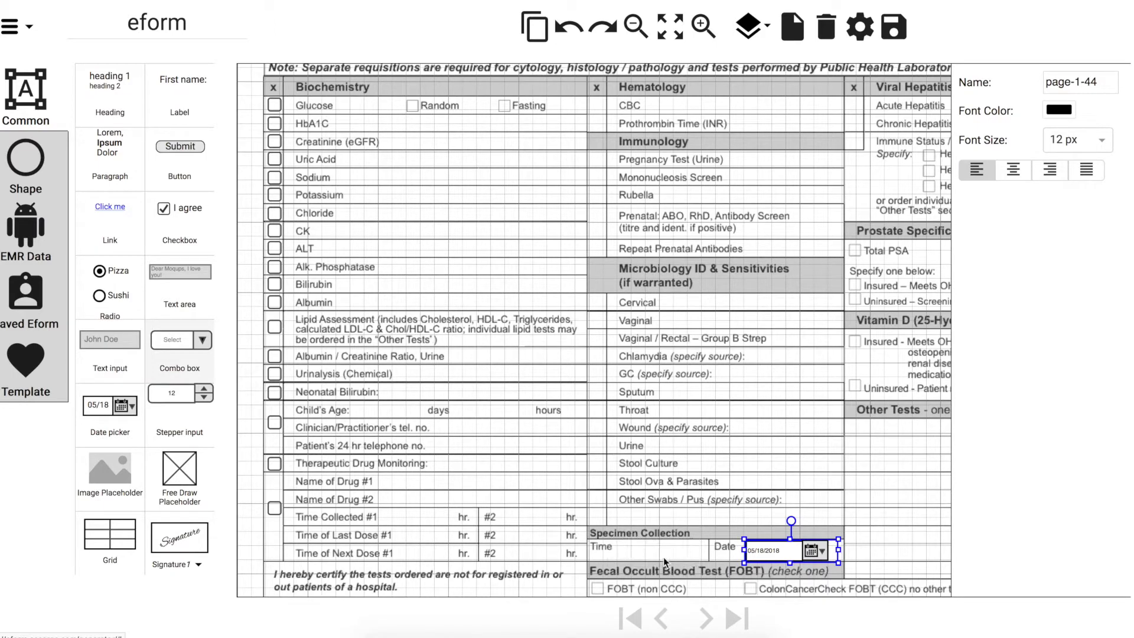
{"action": "left_click_drag", "start_coordinate": [694, 563], "coordinate": [693, 555]}
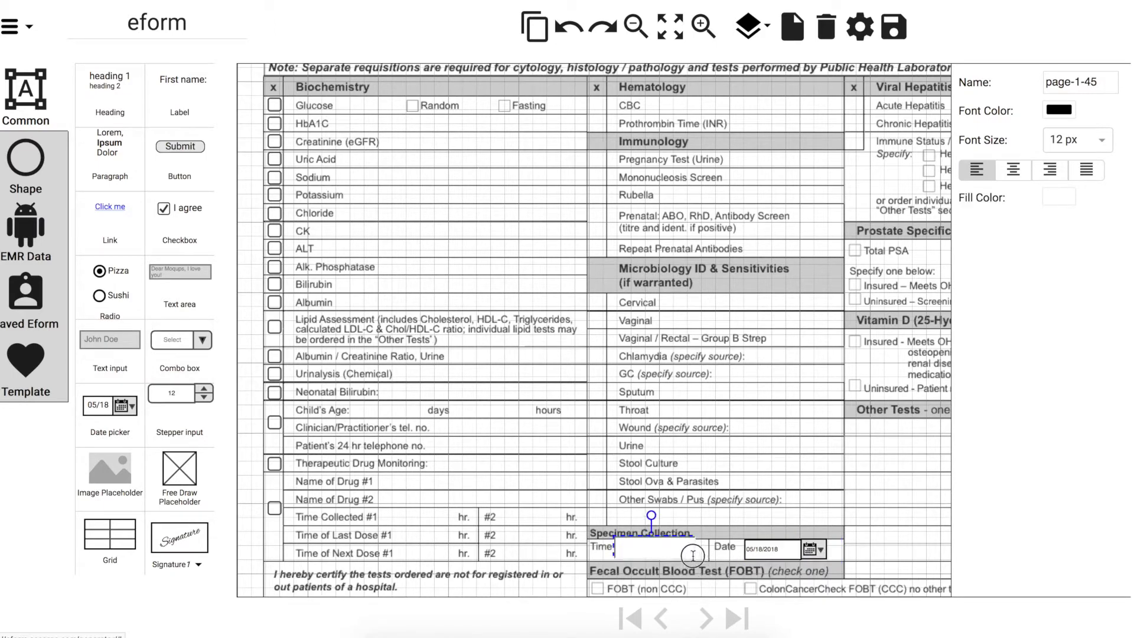
{"action": "scroll", "coordinate": [707, 518], "scroll_direction": "down", "scroll_amount": 3}
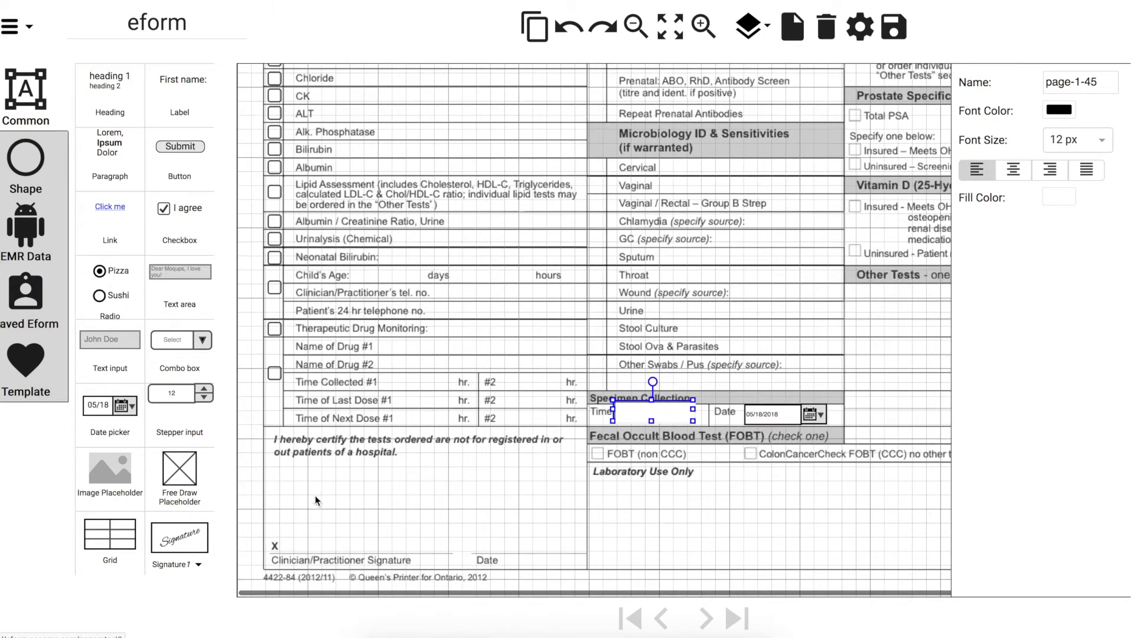
Add a freehand signature box and a date picker at the practitioner signature line
{"action": "left_click", "coordinate": [198, 565]}
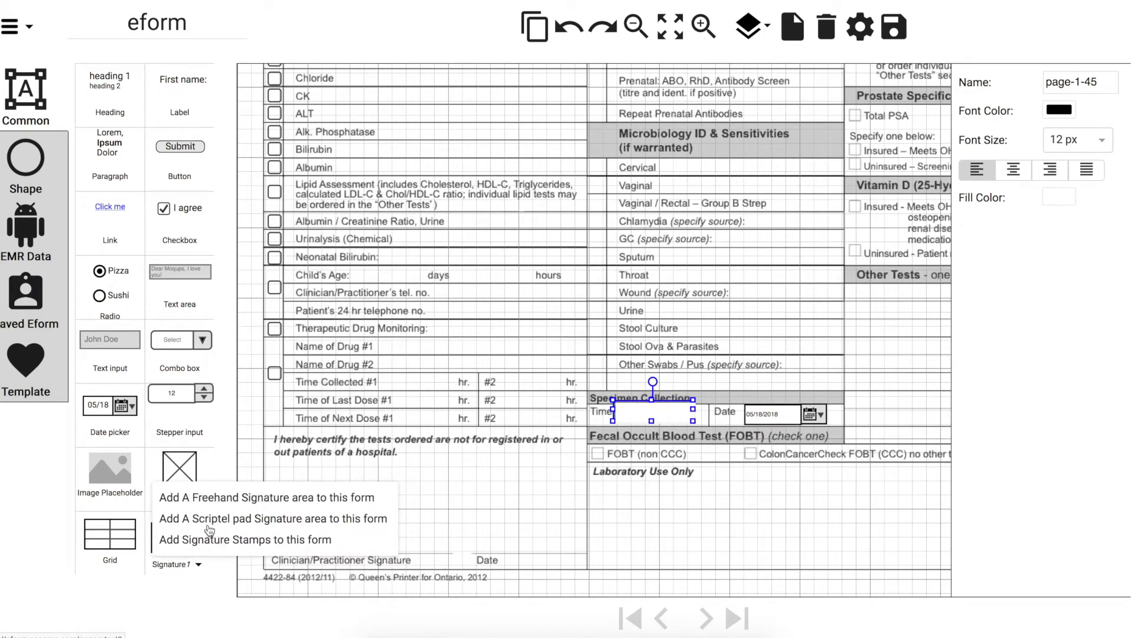
{"action": "left_click", "coordinate": [219, 498]}
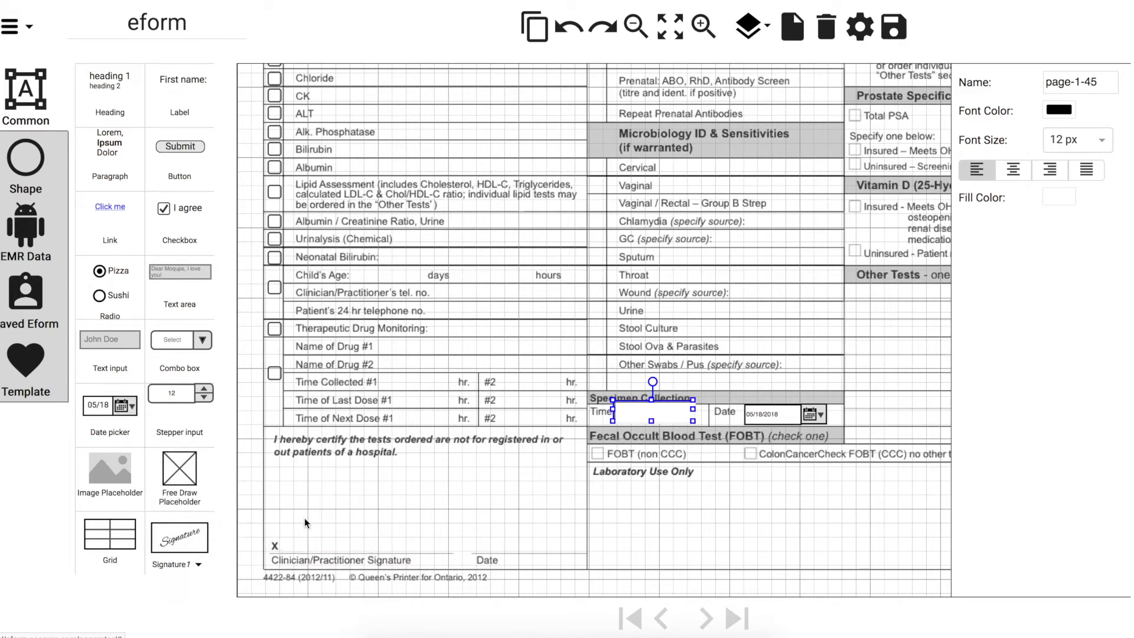
{"action": "left_click", "coordinate": [373, 526]}
{"action": "left_click", "coordinate": [429, 523]}
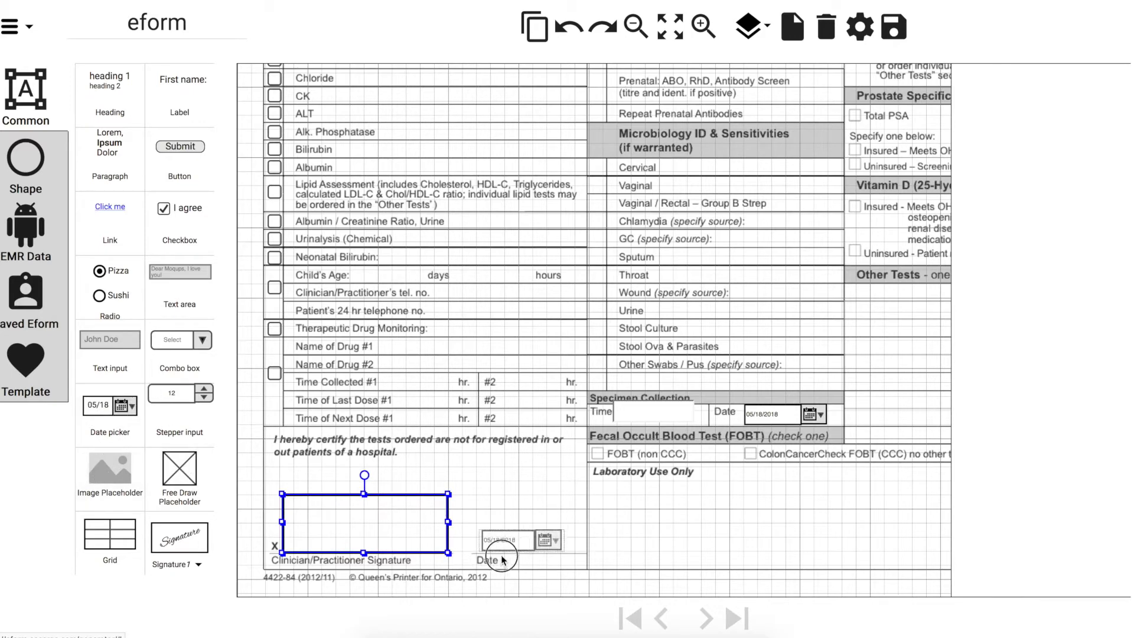
{"action": "key", "text": "ctrl+v"}
{"action": "mouse_move", "coordinate": [191, 481]}
{"action": "left_mouse_down"}
{"action": "mouse_move", "coordinate": [637, 502]}
{"action": "mouse_move", "coordinate": [623, 494]}
{"action": "left_mouse_up"}
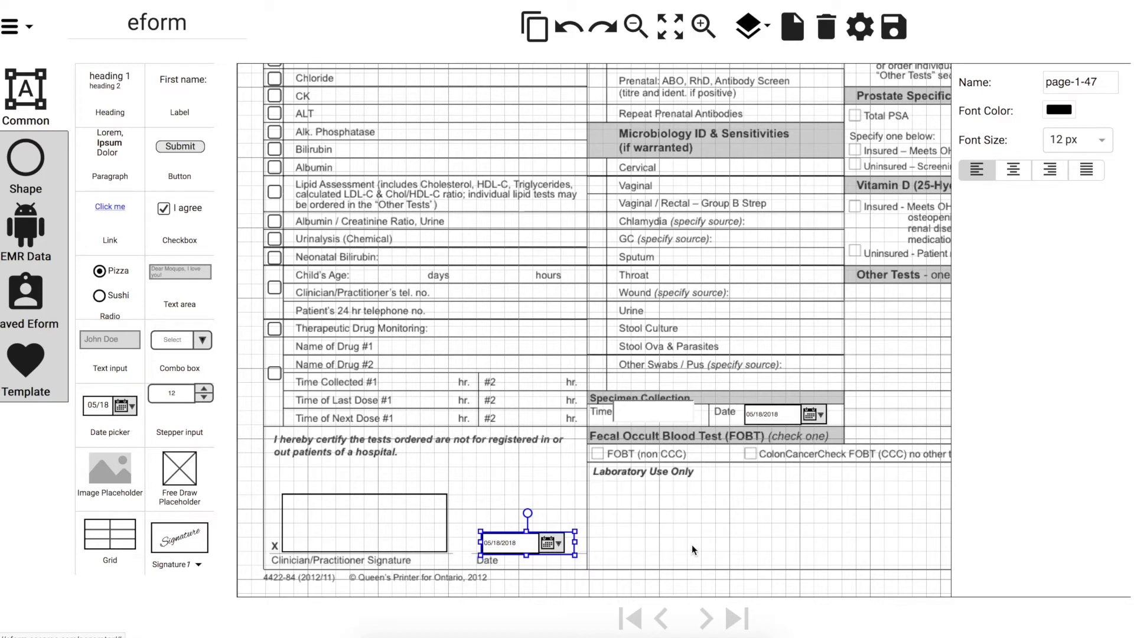
Fill Laboratory Use Only with medical-body-drawing-54.gif and clear the old form title
{"action": "left_click_drag", "start_coordinate": [669, 534], "coordinate": [941, 568]}
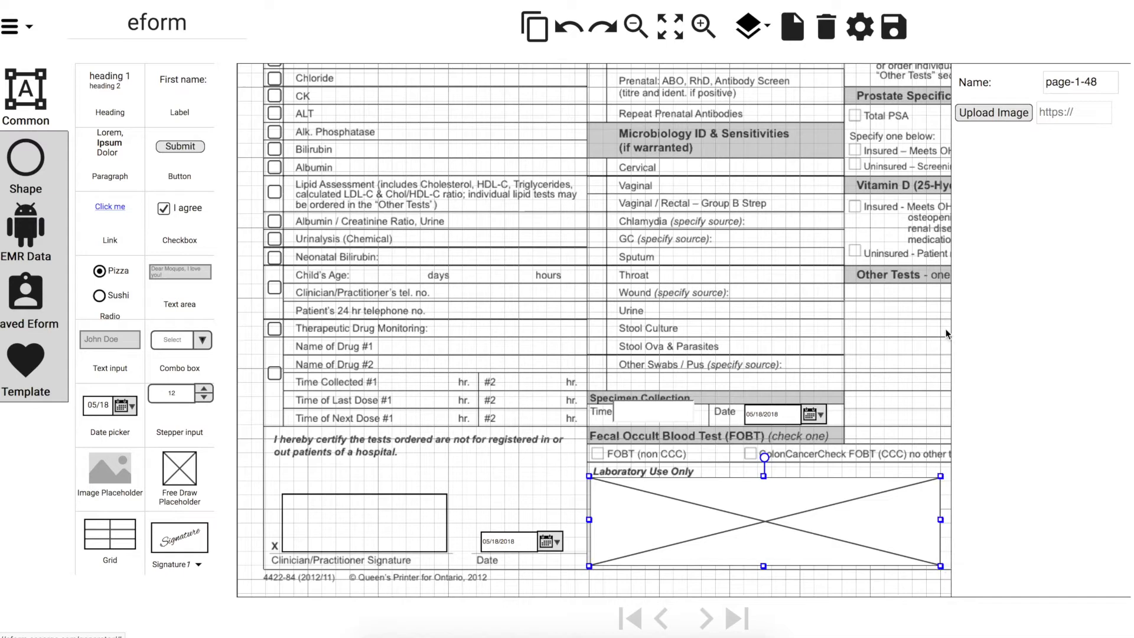
{"action": "left_click", "coordinate": [989, 122]}
{"action": "left_click", "coordinate": [660, 88]}
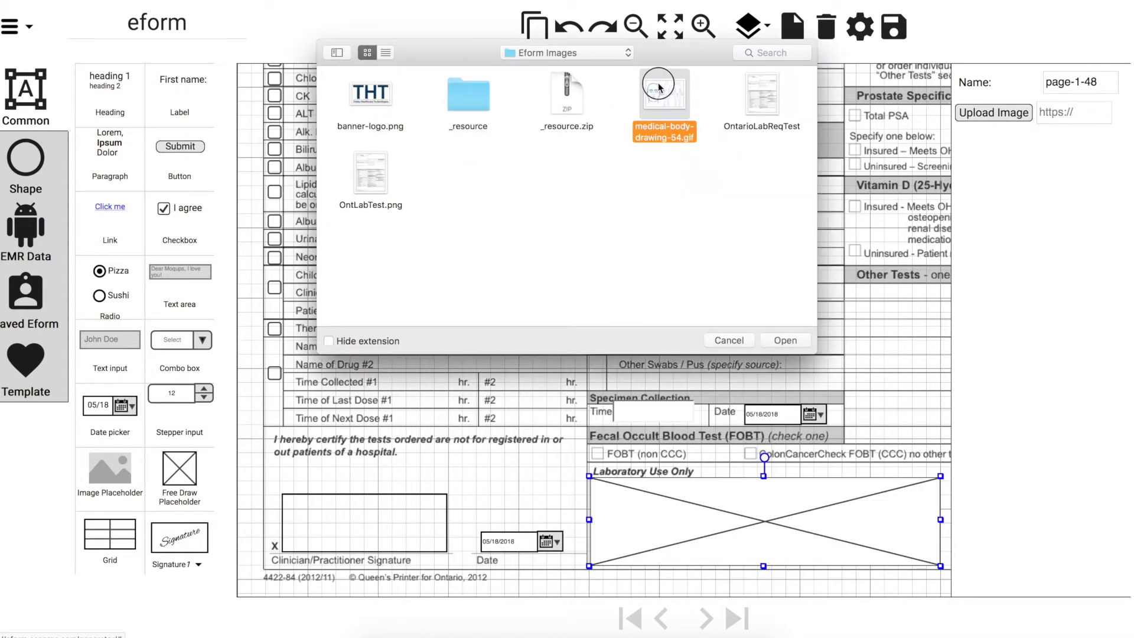
{"action": "double_click", "coordinate": [660, 88]}
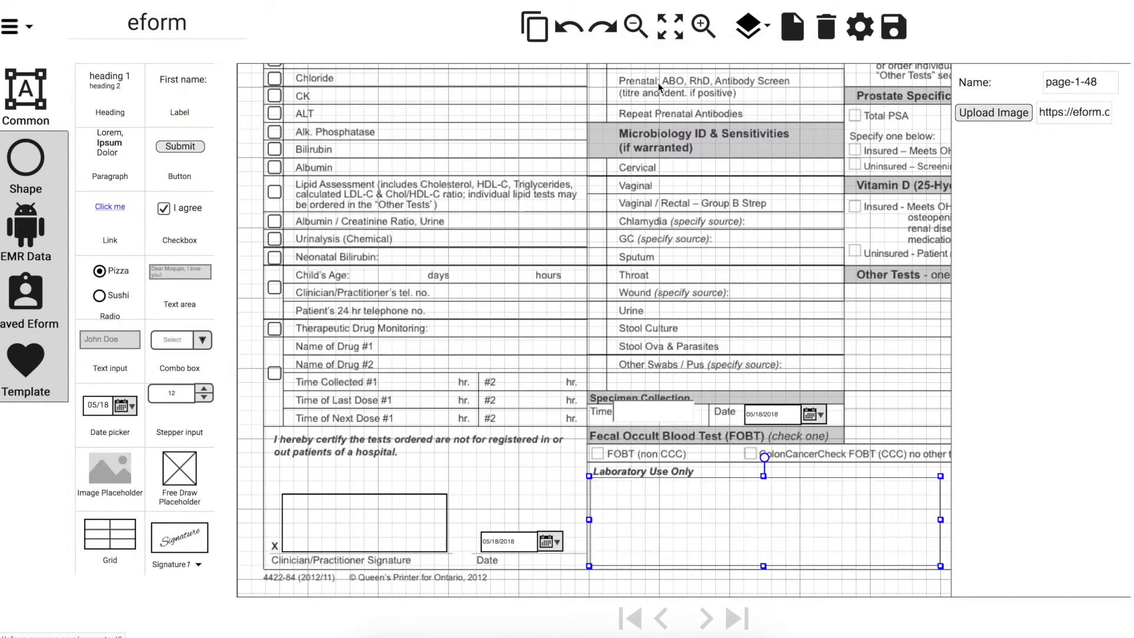
{"action": "left_click", "coordinate": [208, 18]}
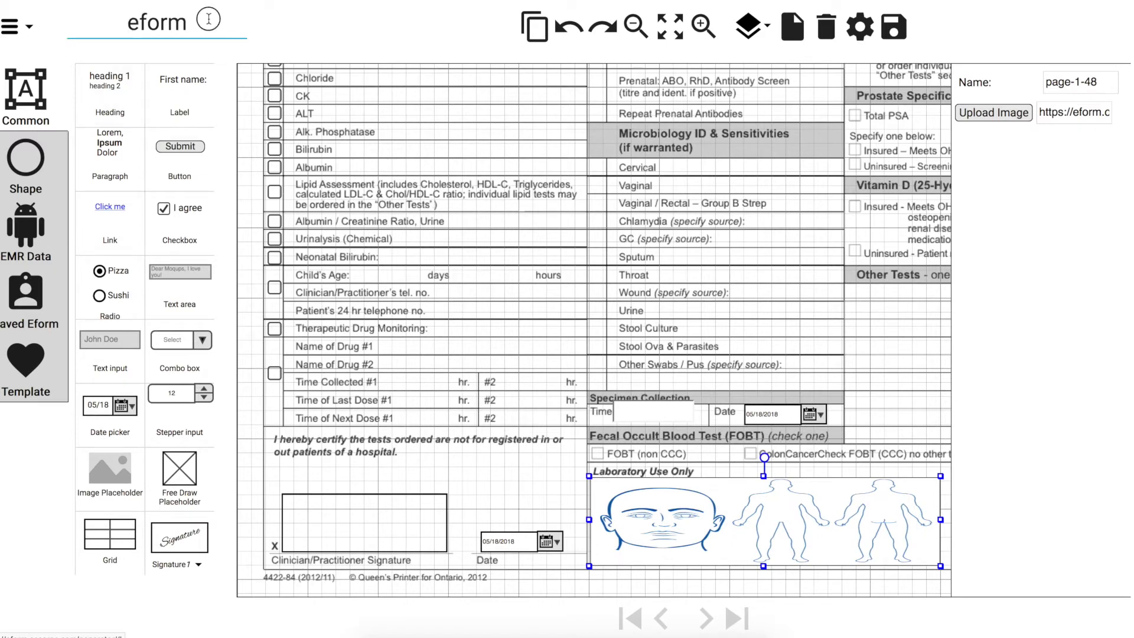
{"action": "key", "text": "BackSpace"}
{"action": "key", "text": "BackSpace"}
{"action": "key", "text": "BackSpace"}
{"action": "key", "text": "BackSpace"}
Title the form NewLABReqTest and save it
{"action": "type", "text": "NewLABReqTest"}
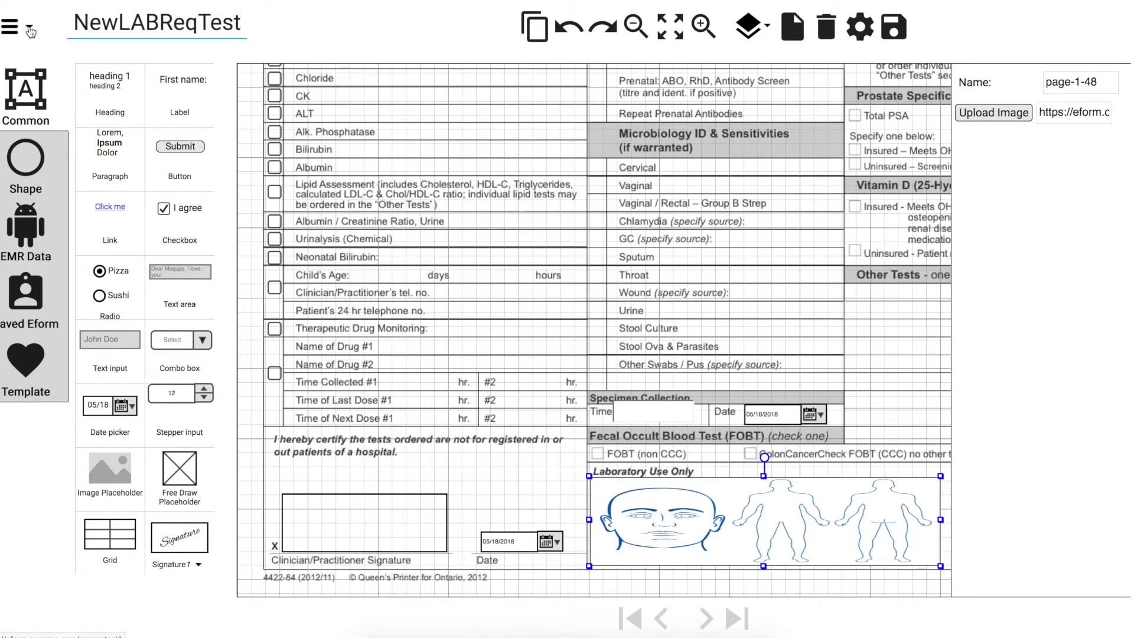
{"action": "left_click", "coordinate": [28, 28]}
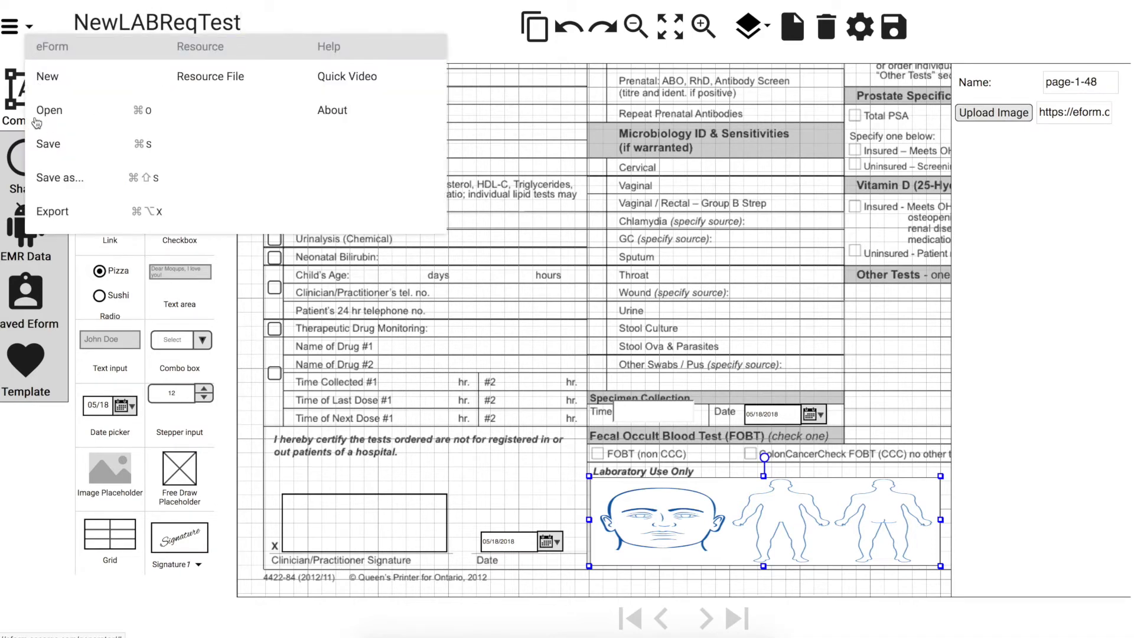
{"action": "left_click", "coordinate": [47, 148]}
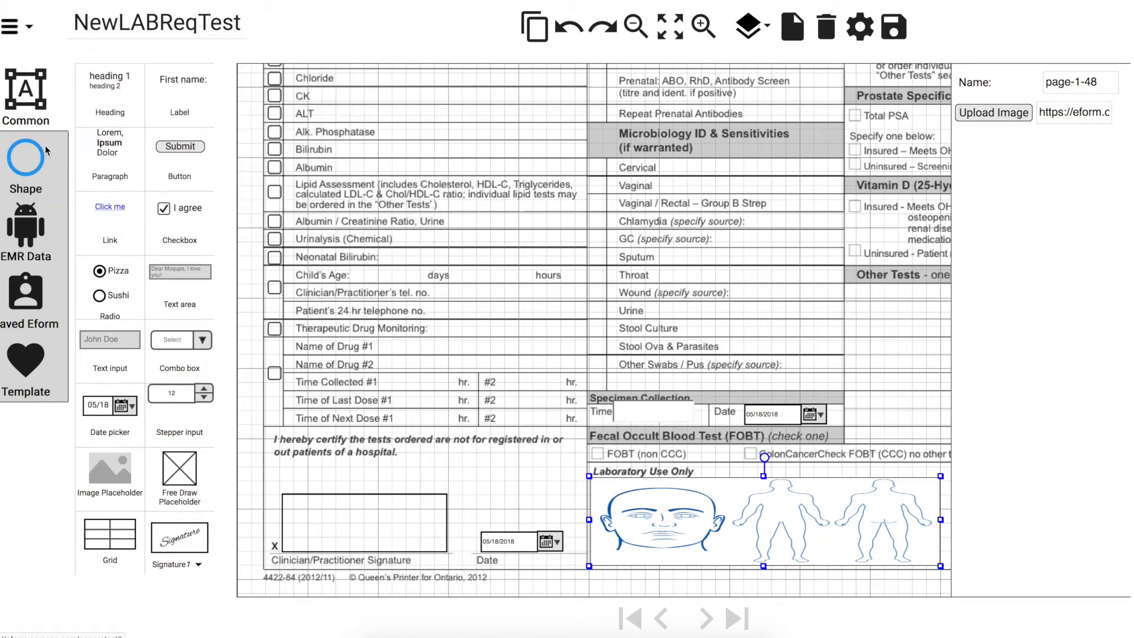
Start the resource file download, then cancel it
{"action": "left_click", "coordinate": [29, 30]}
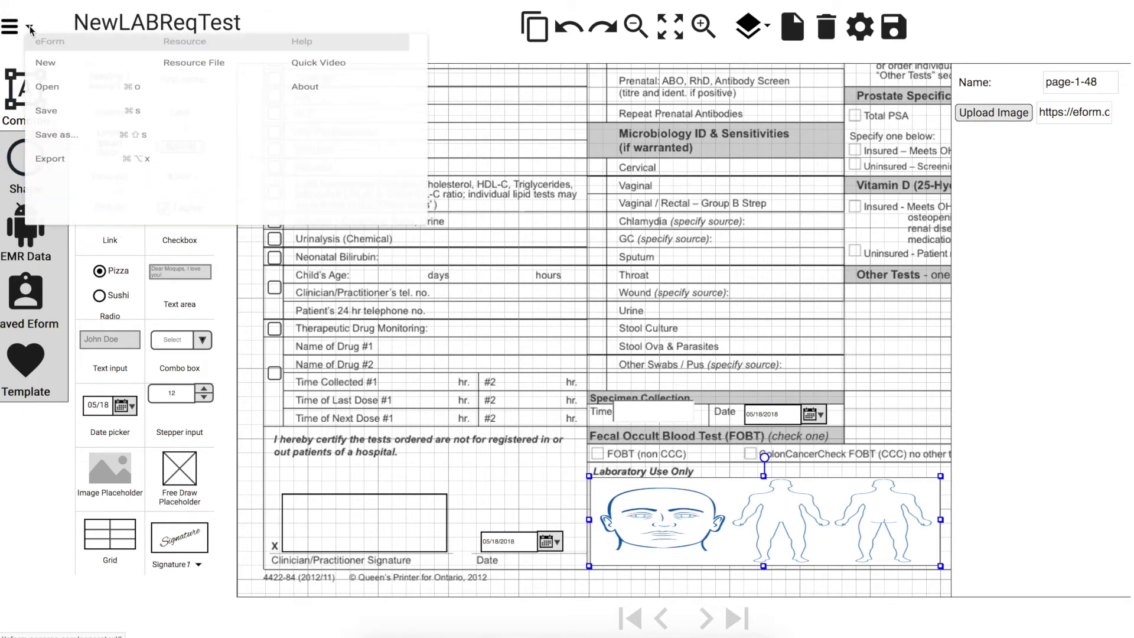
{"action": "left_click", "coordinate": [209, 81]}
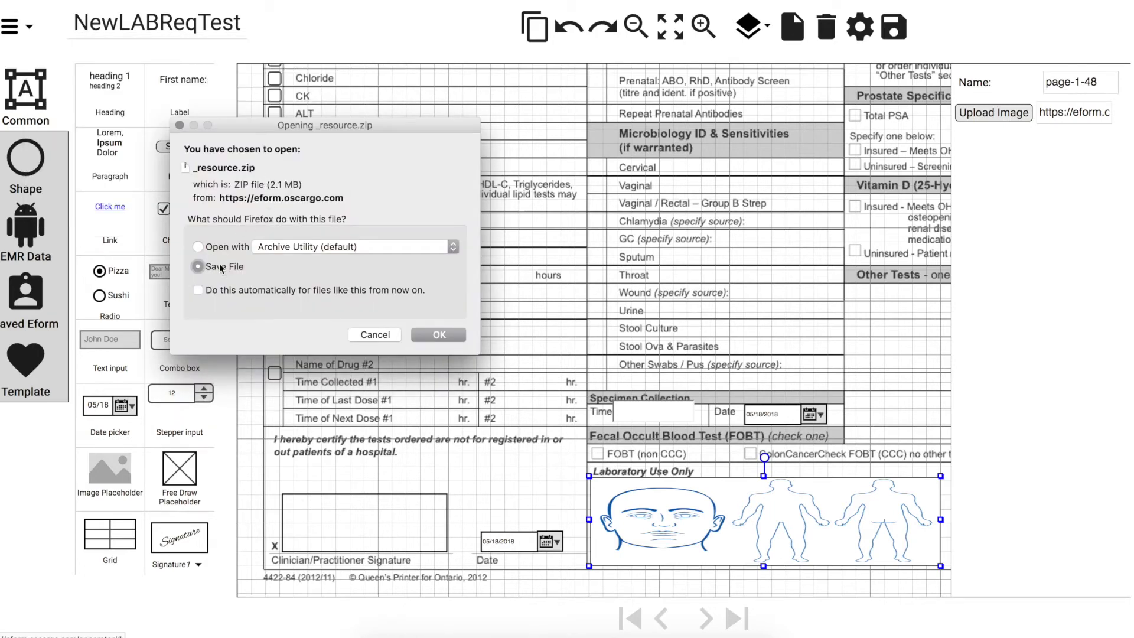
{"action": "left_click", "coordinate": [386, 335]}
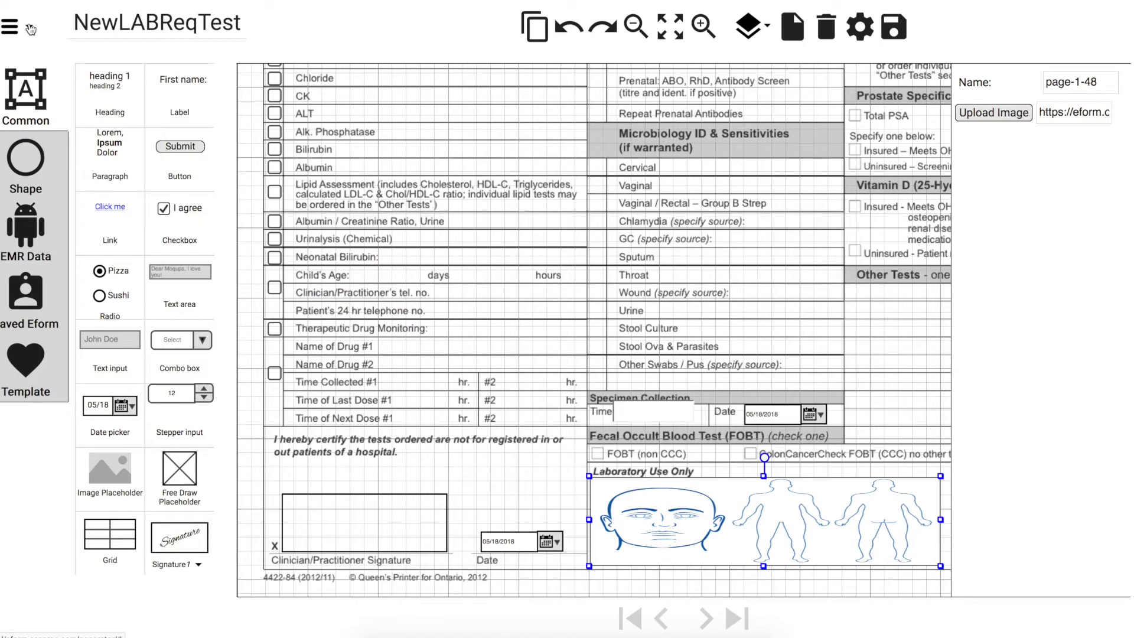
Export the form as a zip and save the NewLABReqTest file
{"action": "left_click", "coordinate": [30, 28]}
{"action": "left_click", "coordinate": [63, 214]}
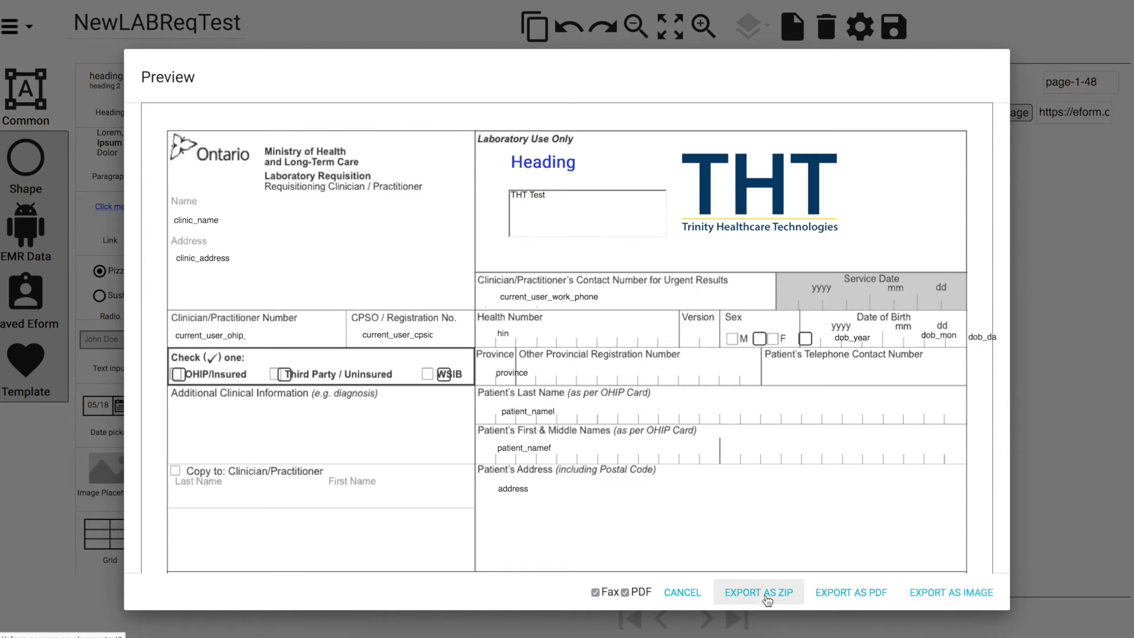
{"action": "left_click", "coordinate": [747, 593]}
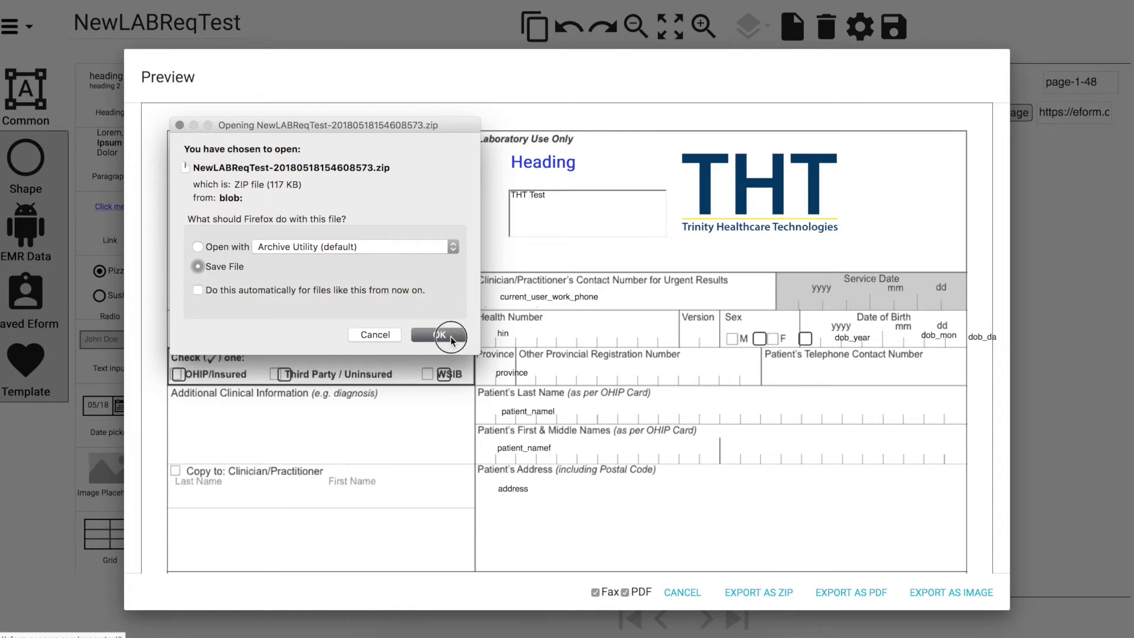
{"action": "left_click", "coordinate": [451, 337]}
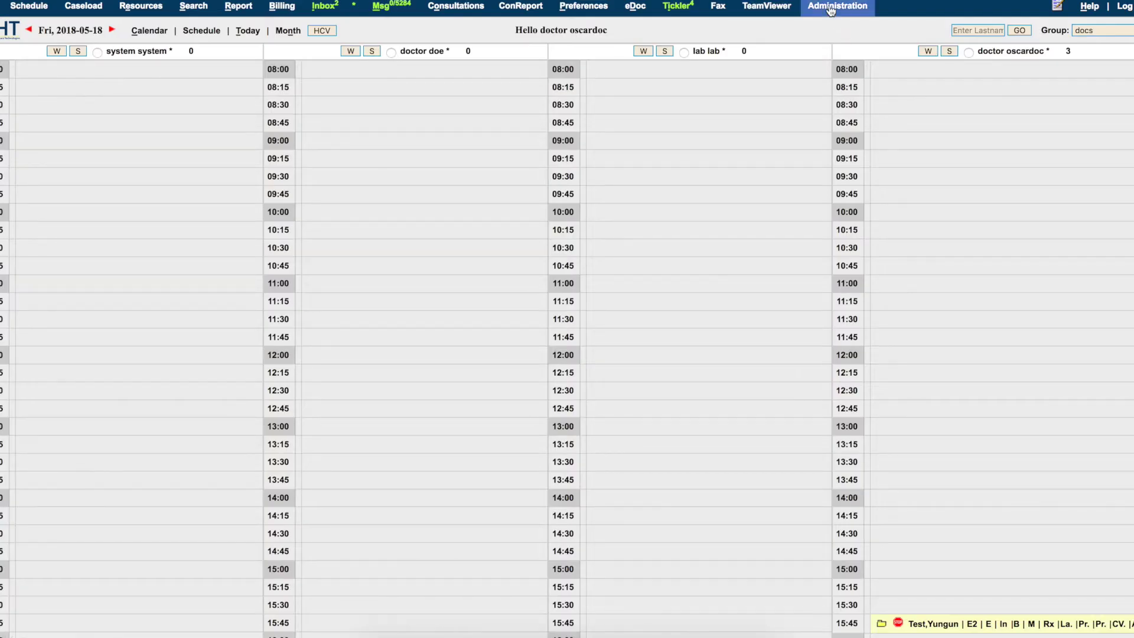
Go to the eForm image upload page under Administration > Forms/eForms
{"action": "left_click", "coordinate": [828, 4]}
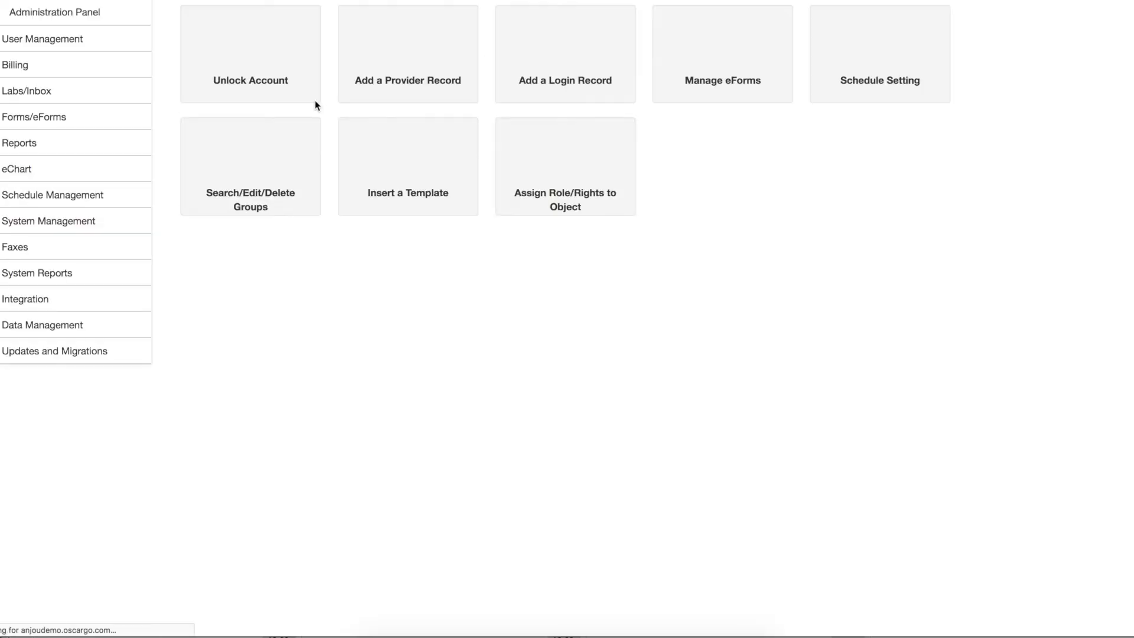
{"action": "left_click", "coordinate": [63, 117]}
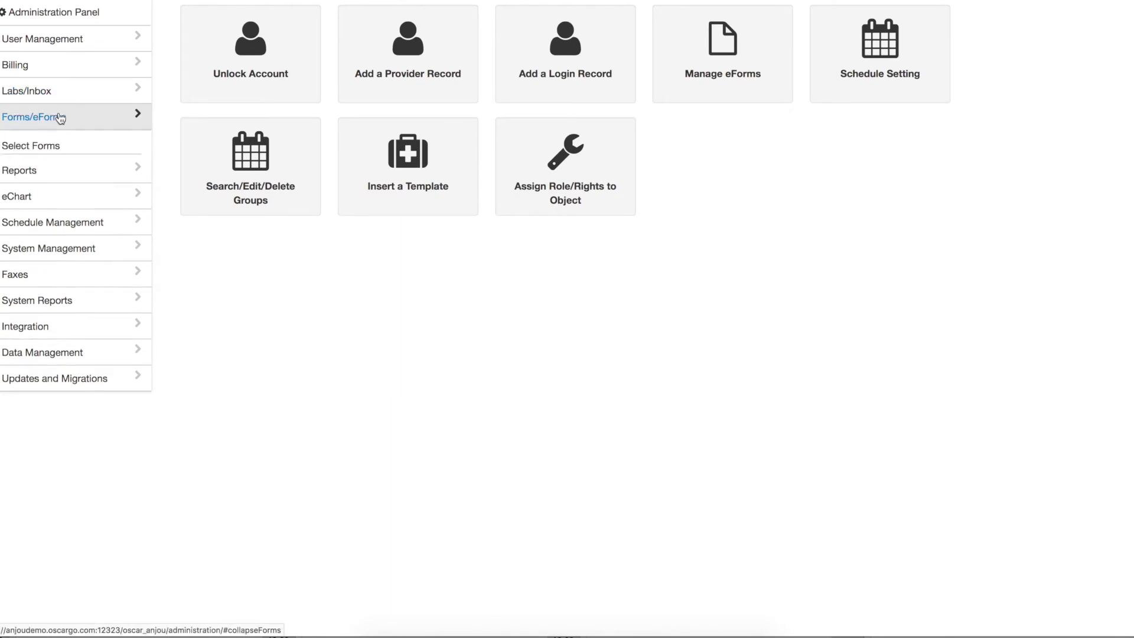
{"action": "left_click", "coordinate": [43, 204]}
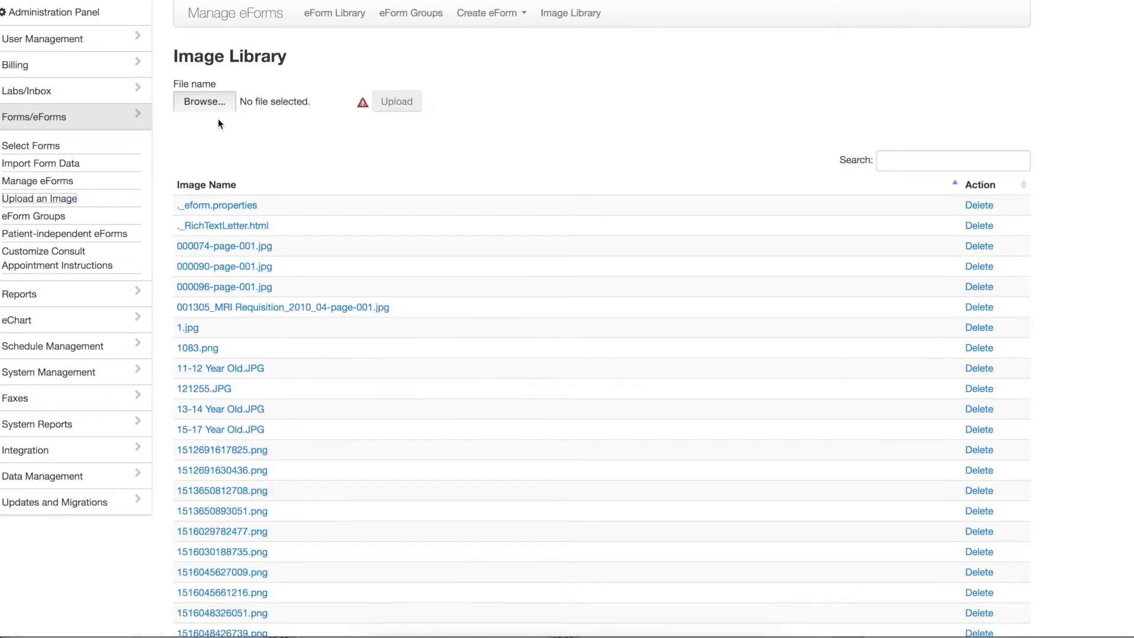
Upload an image from the Eform Images folder to the eForm Image Library
{"action": "left_click", "coordinate": [208, 101]}
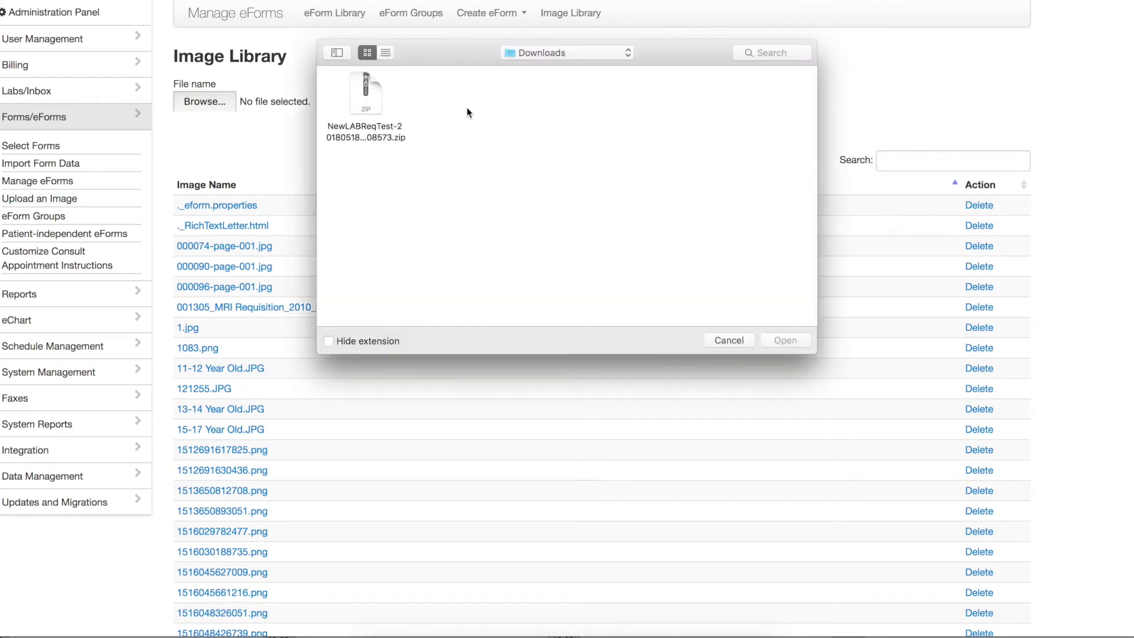
{"action": "left_click", "coordinate": [539, 59]}
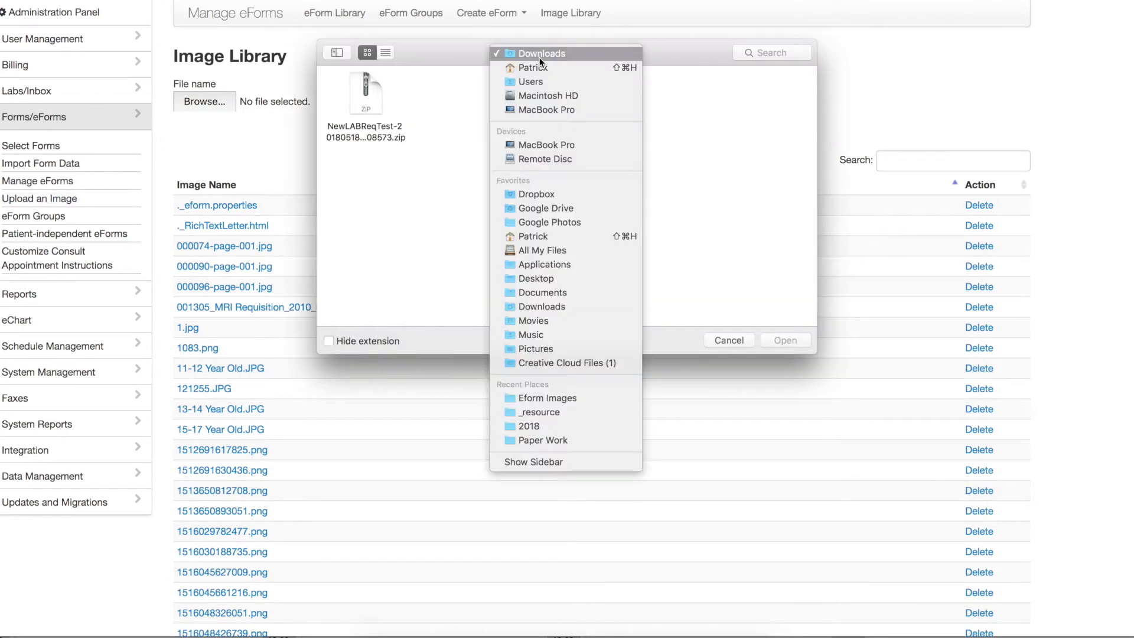
{"action": "left_click", "coordinate": [543, 398]}
{"action": "double_click", "coordinate": [366, 91]}
{"action": "left_click", "coordinate": [387, 102]}
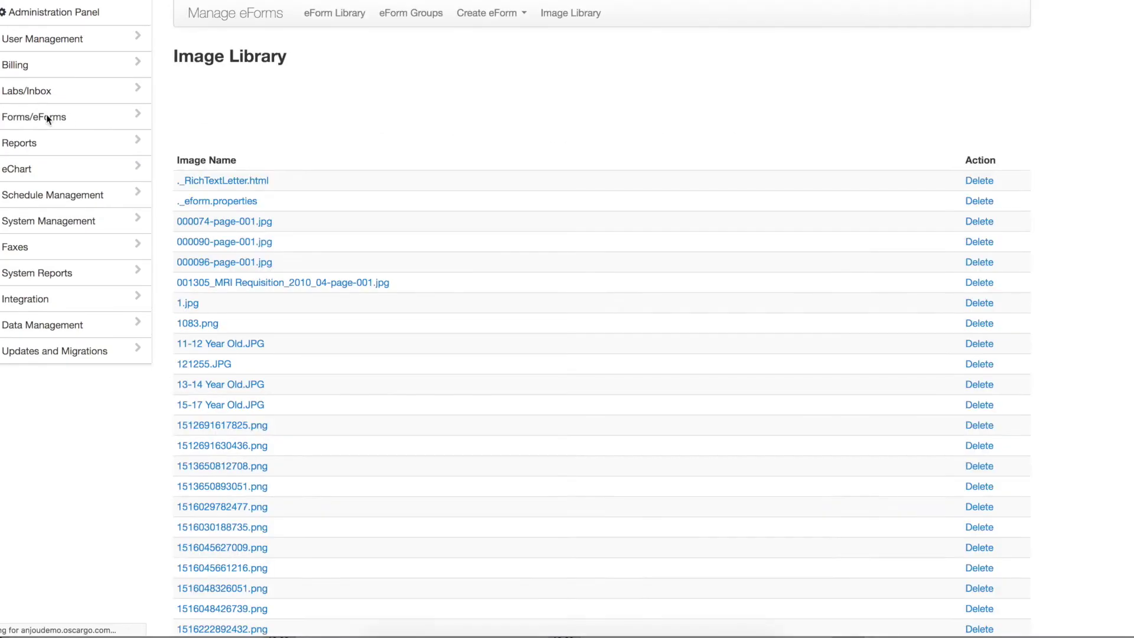
{"action": "left_click", "coordinate": [47, 118]}
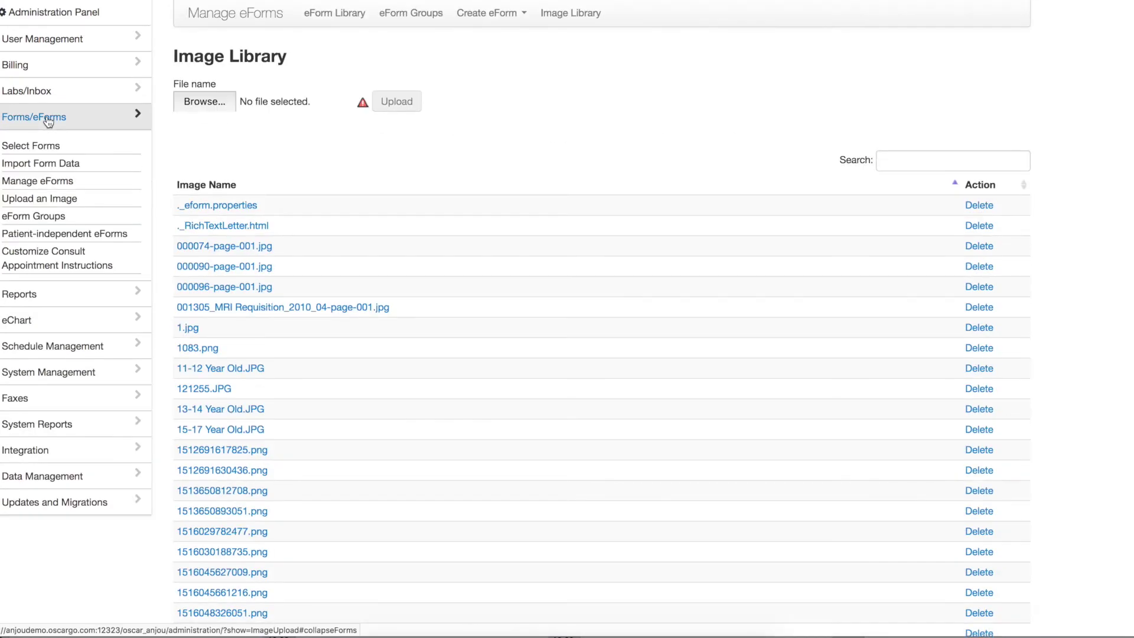
Import the NewLABReqTest zip from the Downloads folder into OSCAR's eForm Library
{"action": "left_click", "coordinate": [50, 183]}
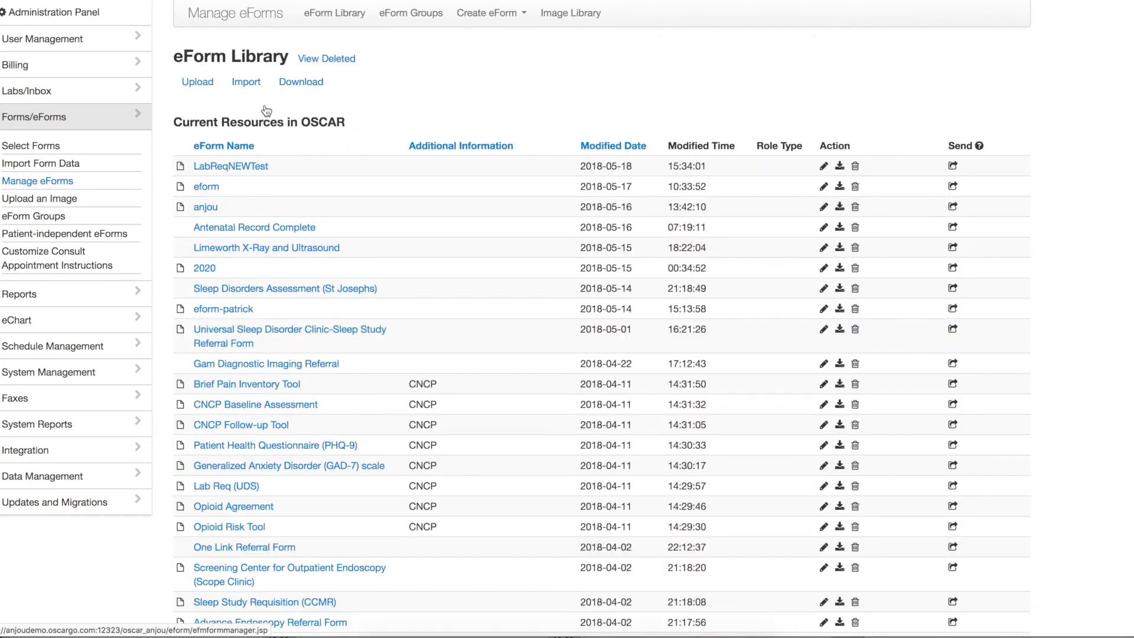
{"action": "left_click", "coordinate": [246, 83]}
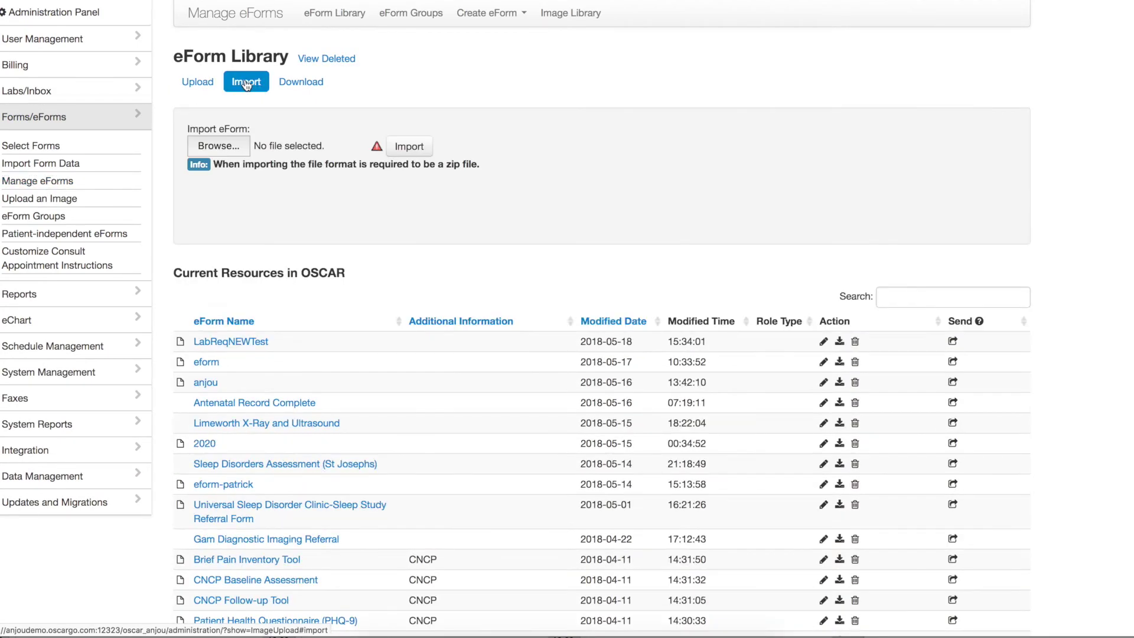
{"action": "left_click", "coordinate": [233, 146]}
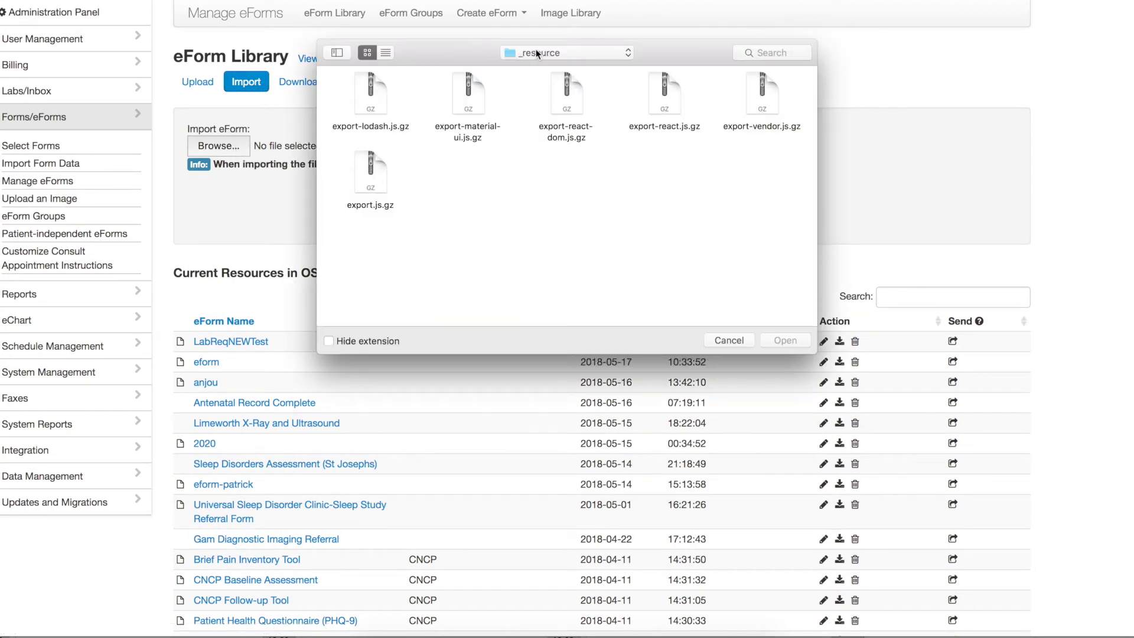
{"action": "left_click", "coordinate": [537, 51]}
{"action": "left_click", "coordinate": [542, 329]}
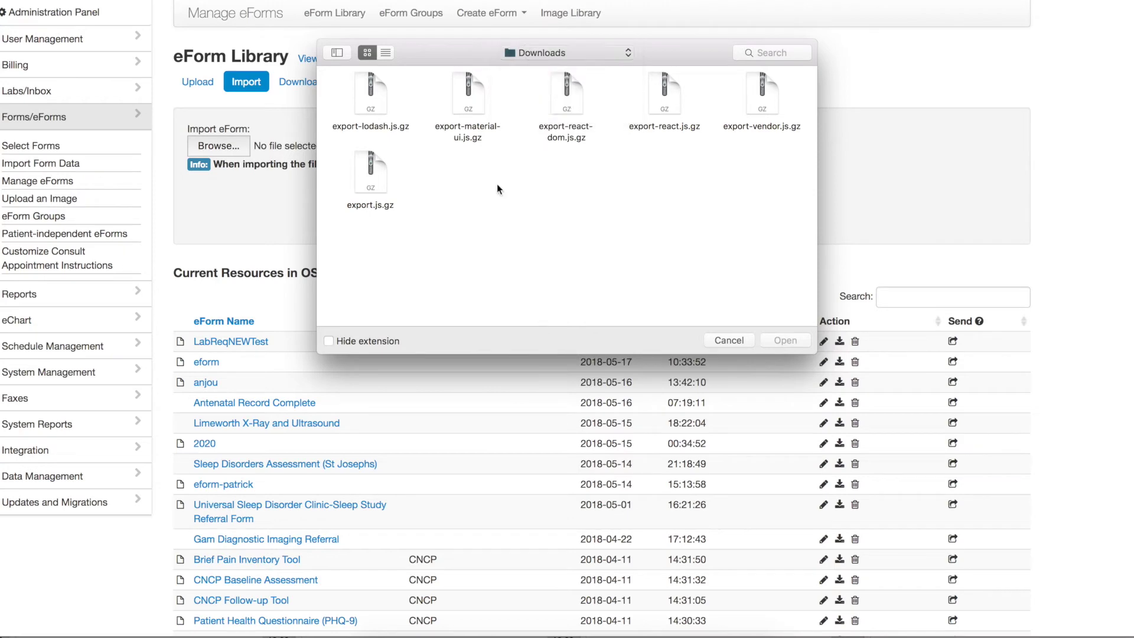
{"action": "left_click", "coordinate": [361, 105]}
{"action": "double_click", "coordinate": [361, 105]}
{"action": "left_click", "coordinate": [473, 148]}
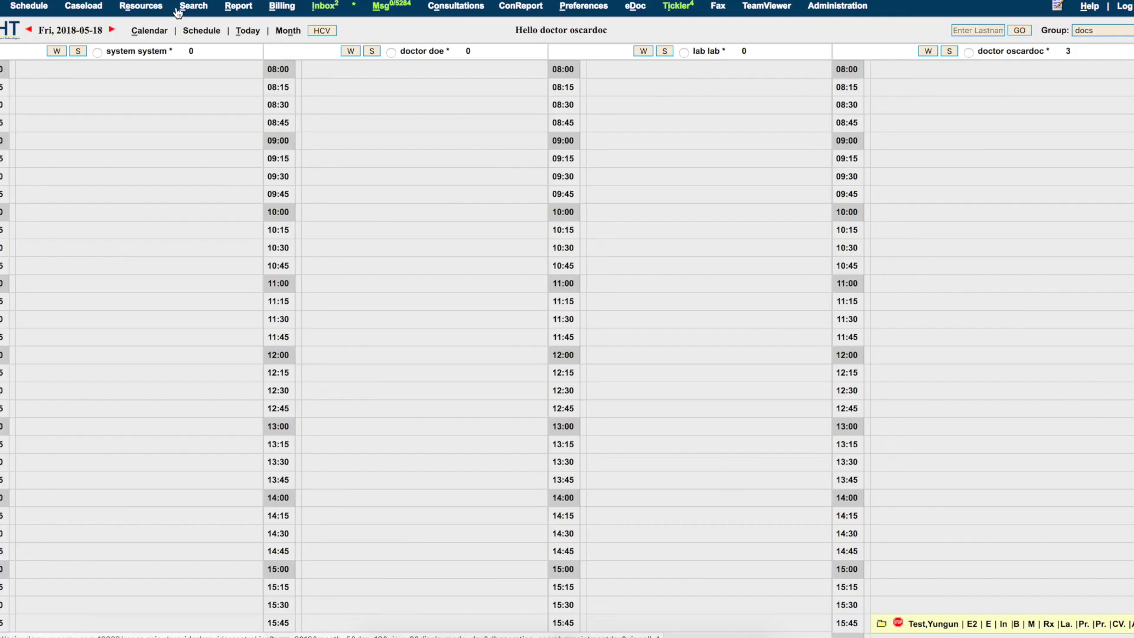
Search patients for 'test' and open the test patient's eChart
{"action": "left_click", "coordinate": [193, 6]}
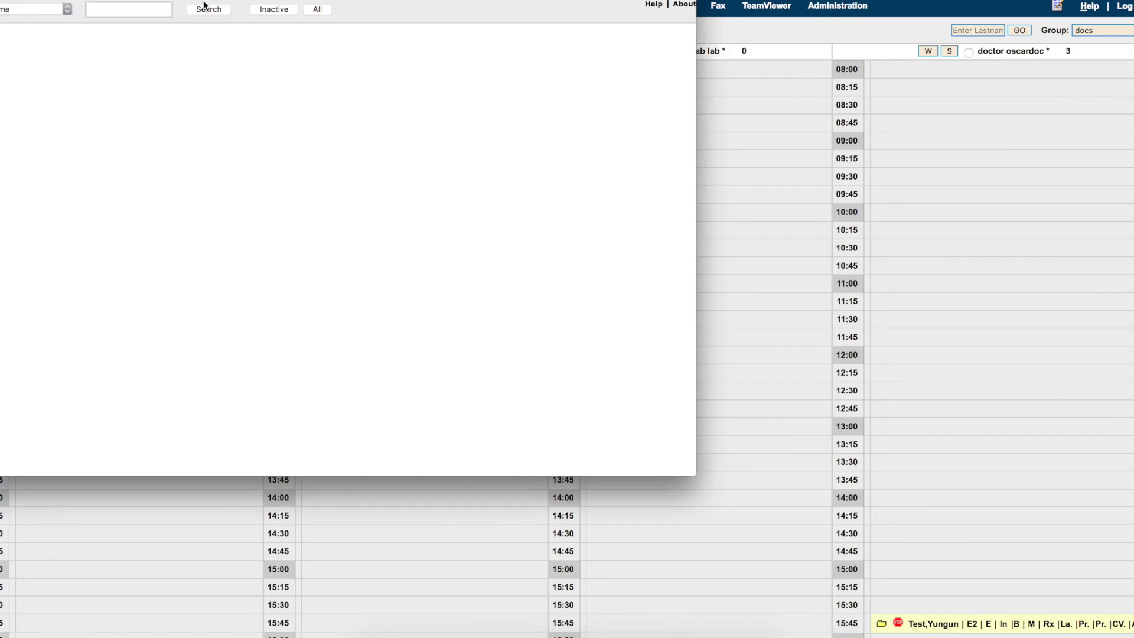
{"action": "type", "text": "test"}
{"action": "key", "text": "Return"}
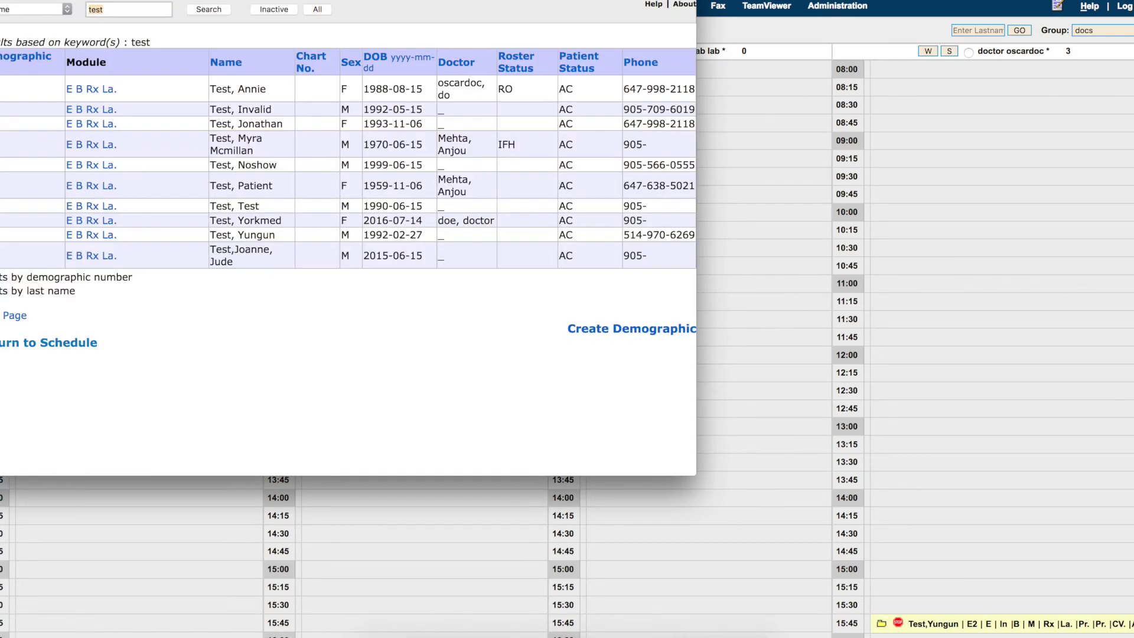
{"action": "left_click", "coordinate": [69, 90]}
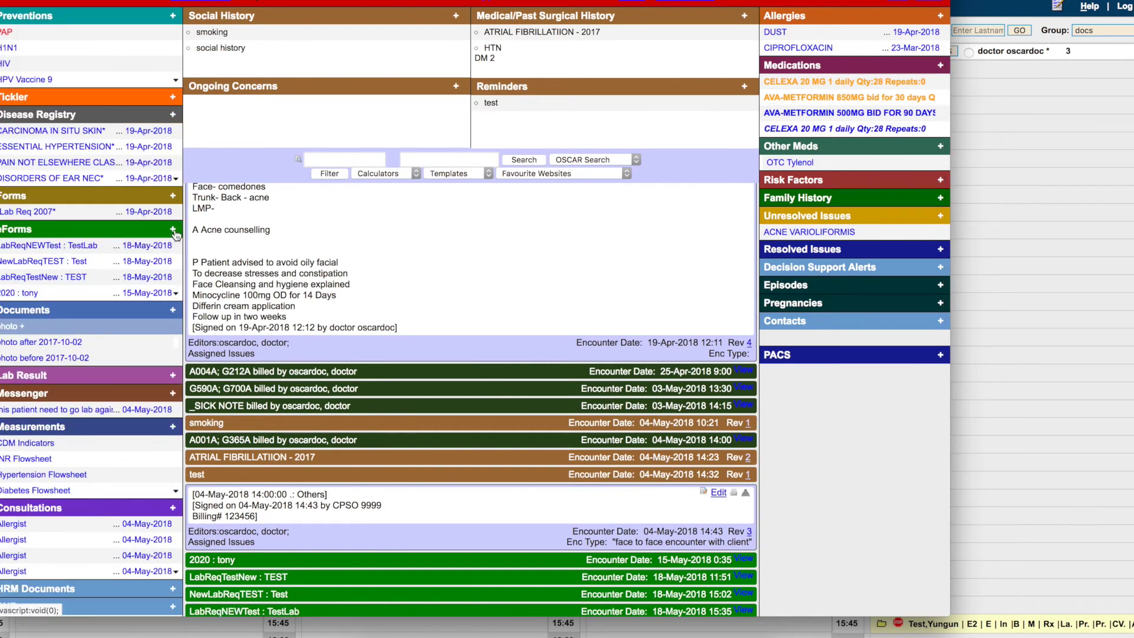
Open the NewLABReqTest eForm for this patient and enlarge its window to fill the screen
{"action": "left_click", "coordinate": [175, 235]}
{"action": "left_click", "coordinate": [584, 18]}
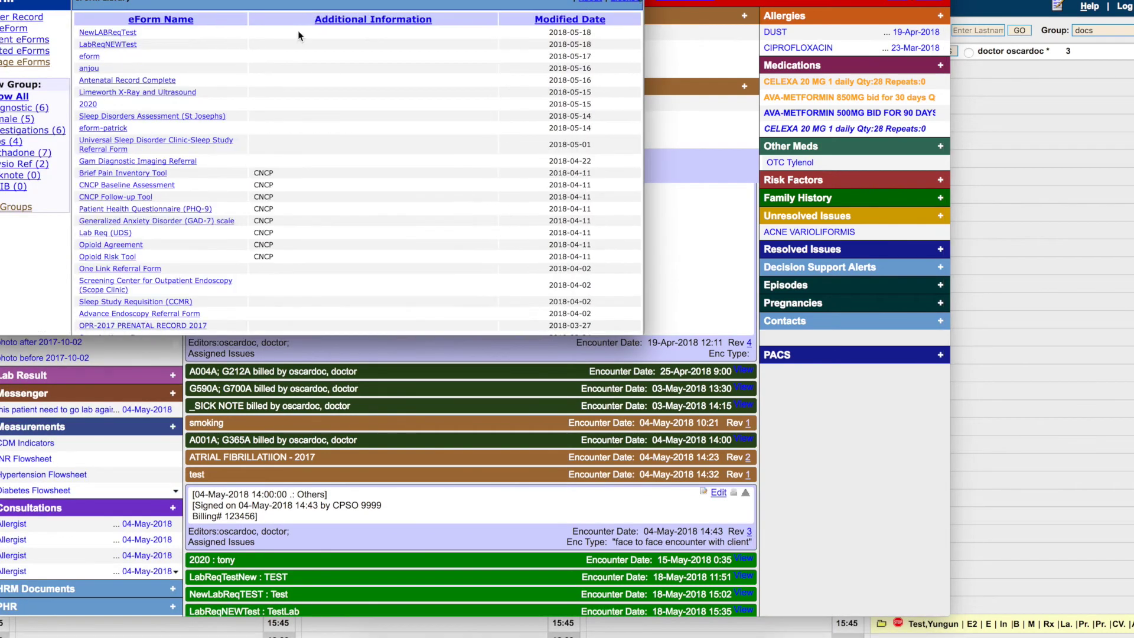
{"action": "left_click", "coordinate": [113, 34]}
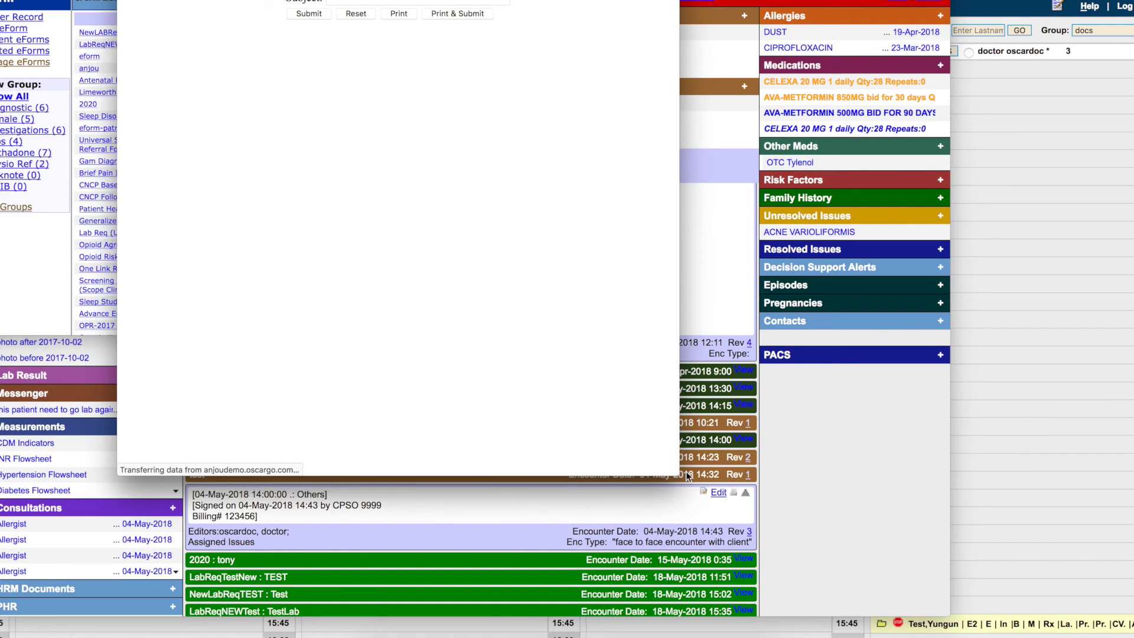
{"action": "left_click_drag", "start_coordinate": [674, 475], "coordinate": [1125, 614]}
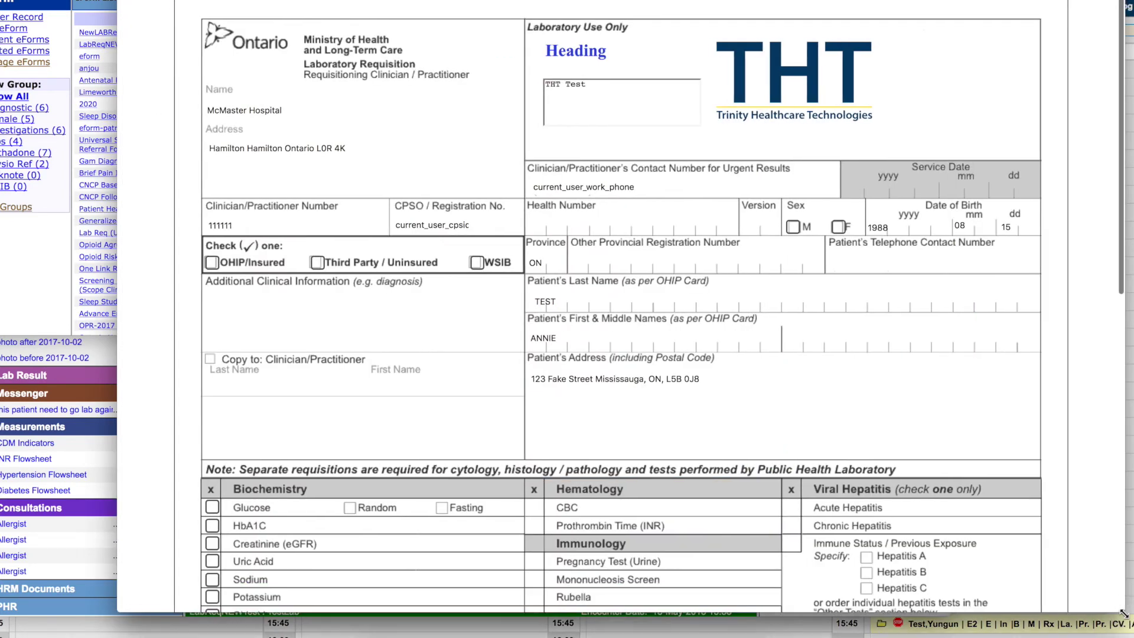
Mark the patient as male and order Glucose and Potassium tests
{"action": "left_click", "coordinate": [797, 227]}
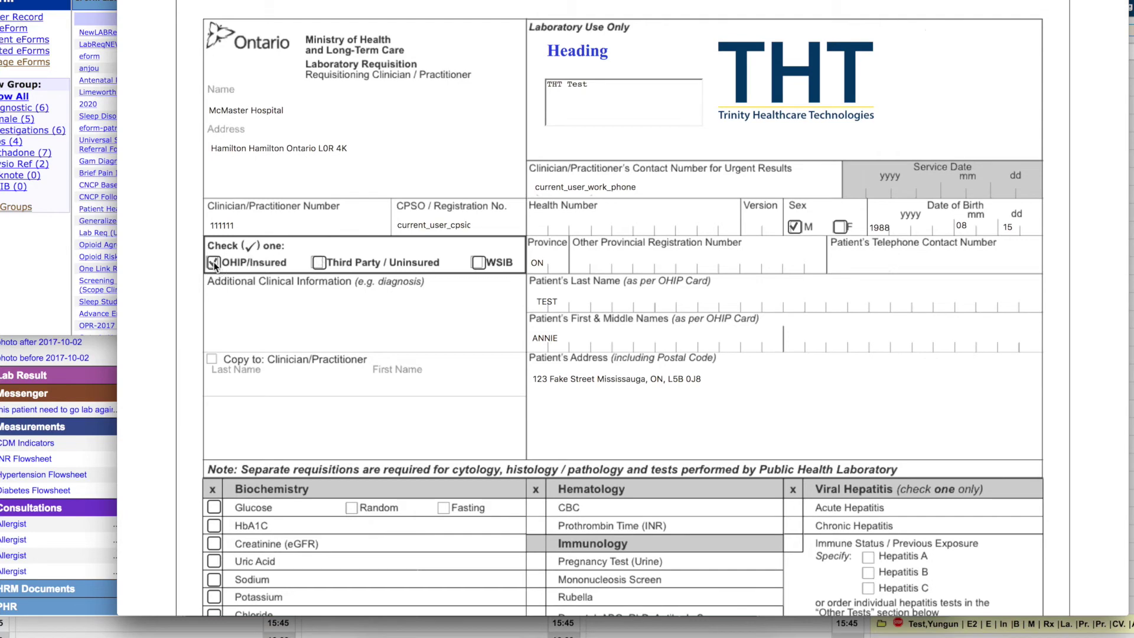
{"action": "scroll", "coordinate": [245, 314], "scroll_direction": "down", "scroll_amount": 3}
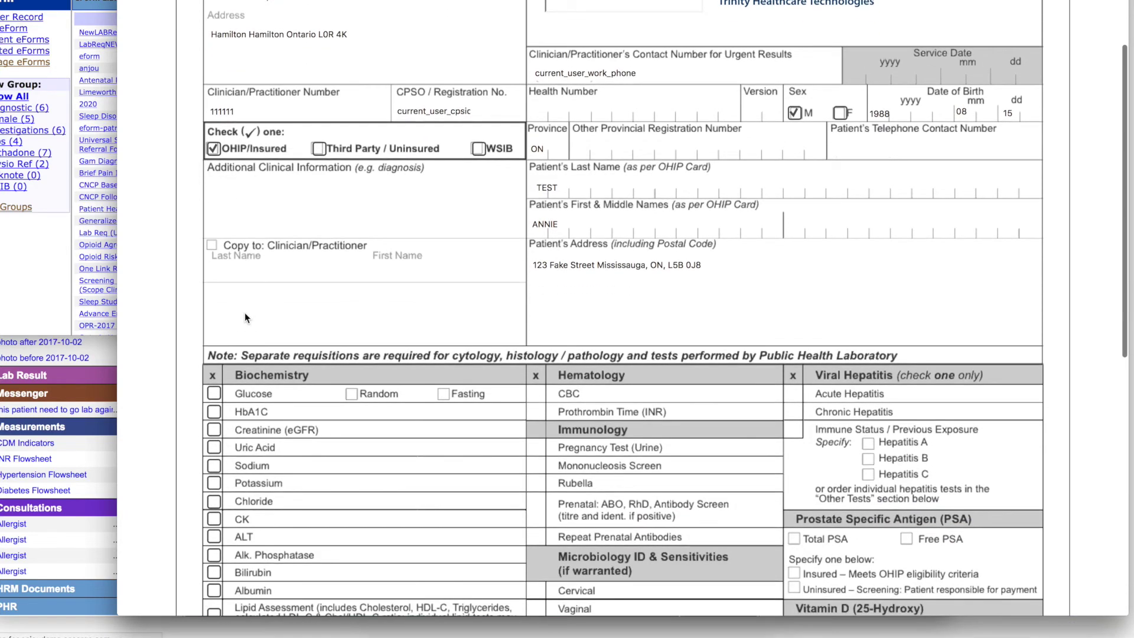
{"action": "scroll", "coordinate": [245, 314], "scroll_direction": "down", "scroll_amount": 3}
{"action": "left_click", "coordinate": [214, 258]}
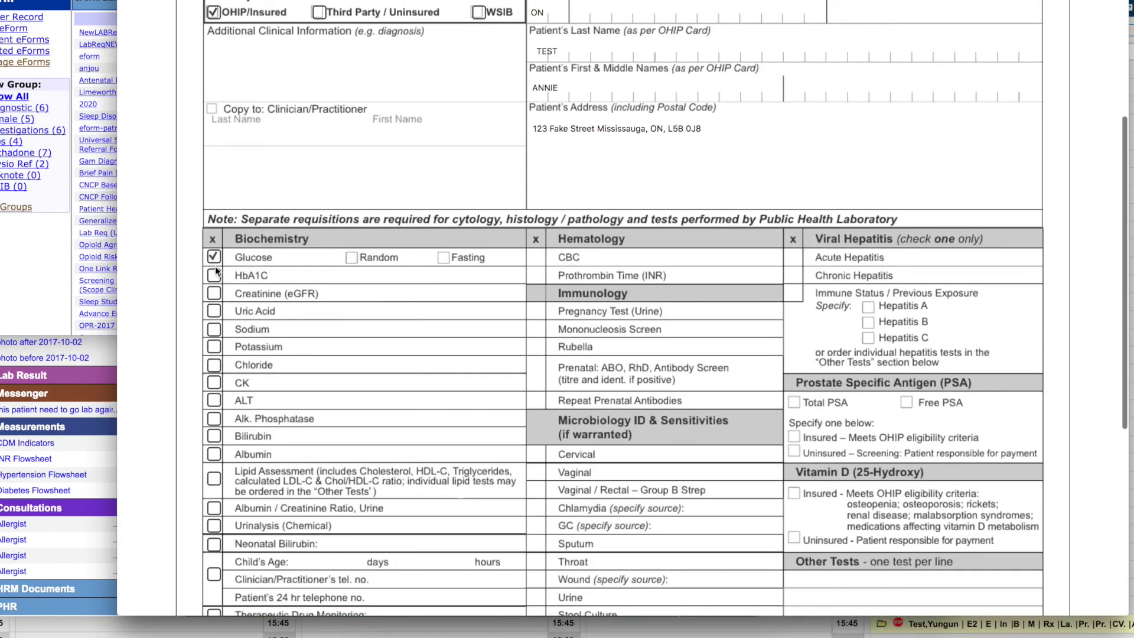
{"action": "left_click", "coordinate": [215, 349]}
Set the specimen collection date to 05/16/2018
{"action": "scroll", "coordinate": [222, 420], "scroll_direction": "down", "scroll_amount": 5}
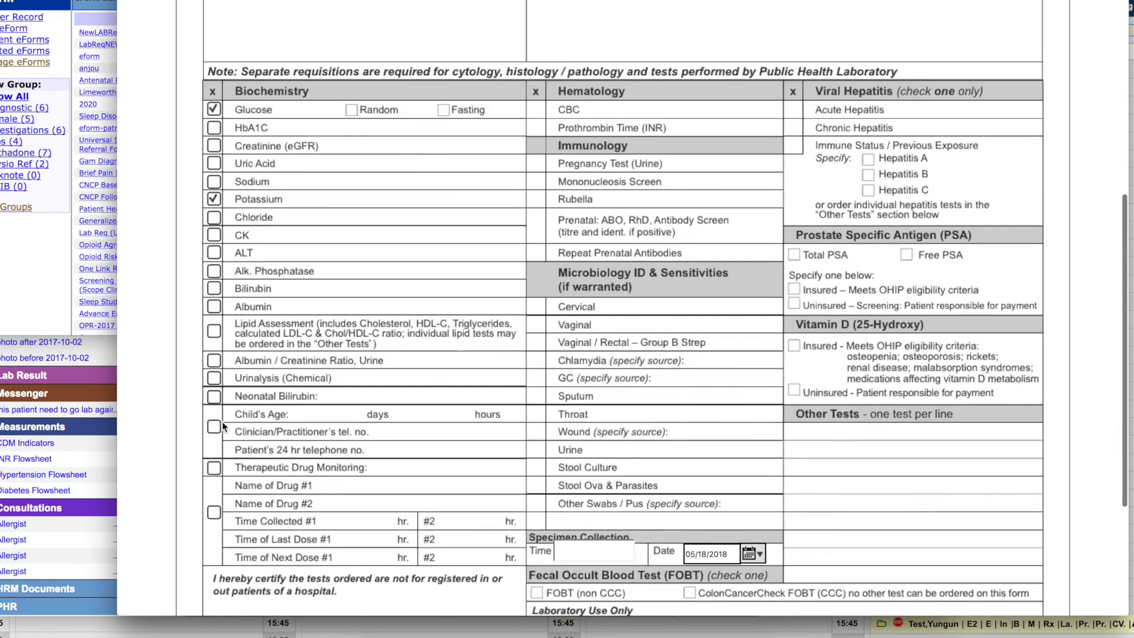
{"action": "scroll", "coordinate": [419, 439], "scroll_direction": "down", "scroll_amount": 2}
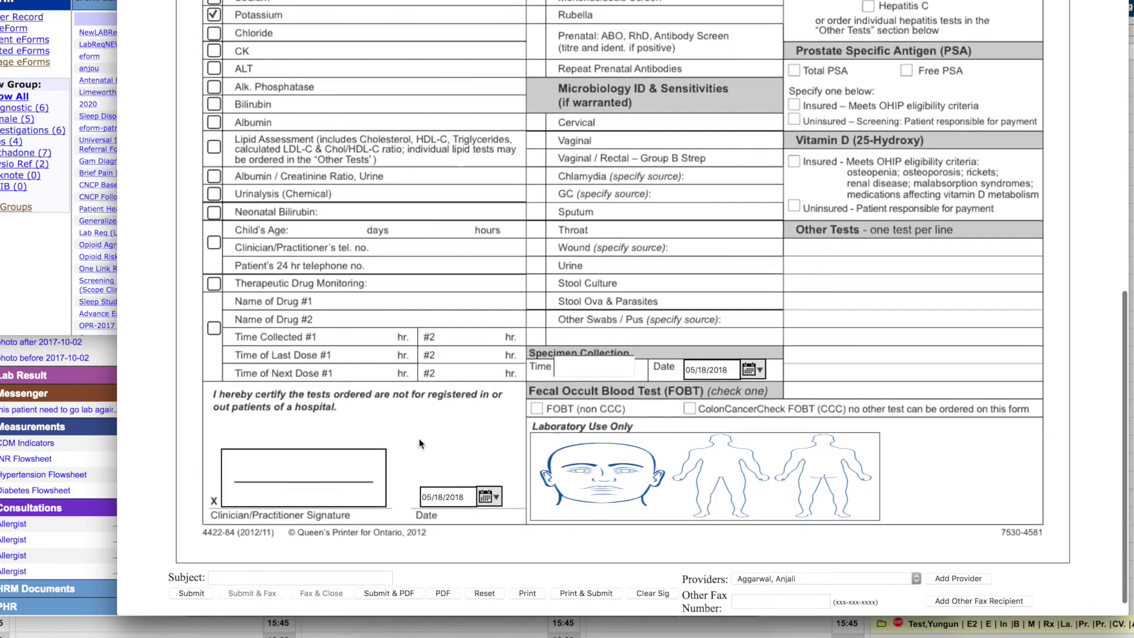
{"action": "left_click", "coordinate": [706, 369]}
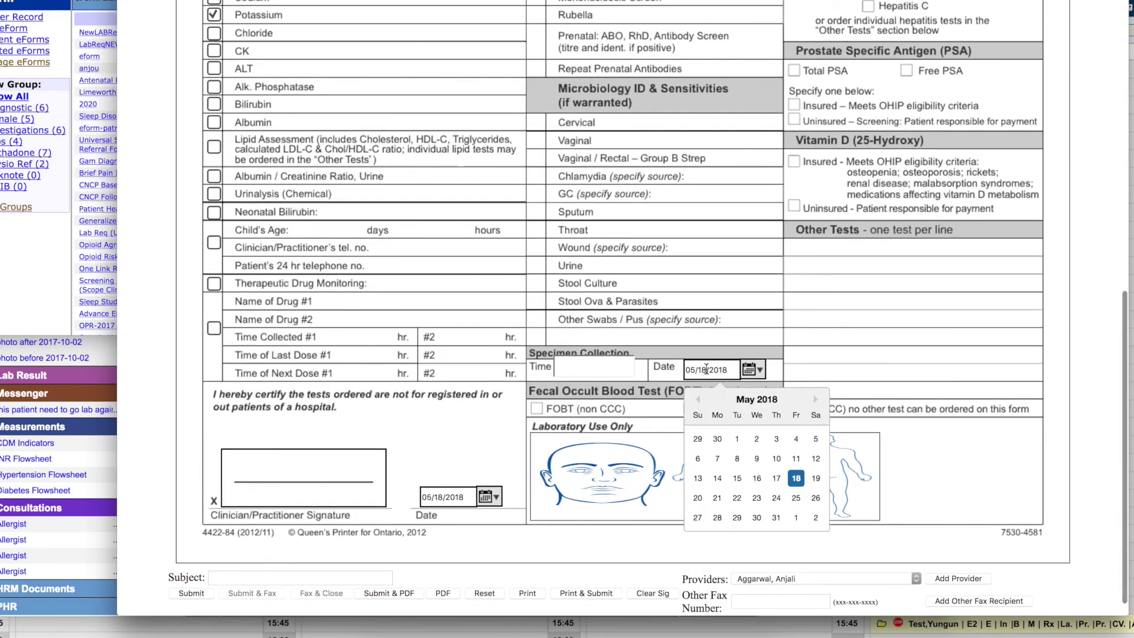
{"action": "left_click", "coordinate": [757, 477]}
Sign the clinician signature box, date it 05/17/2018, and open the body diagram
{"action": "right_click", "coordinate": [260, 467]}
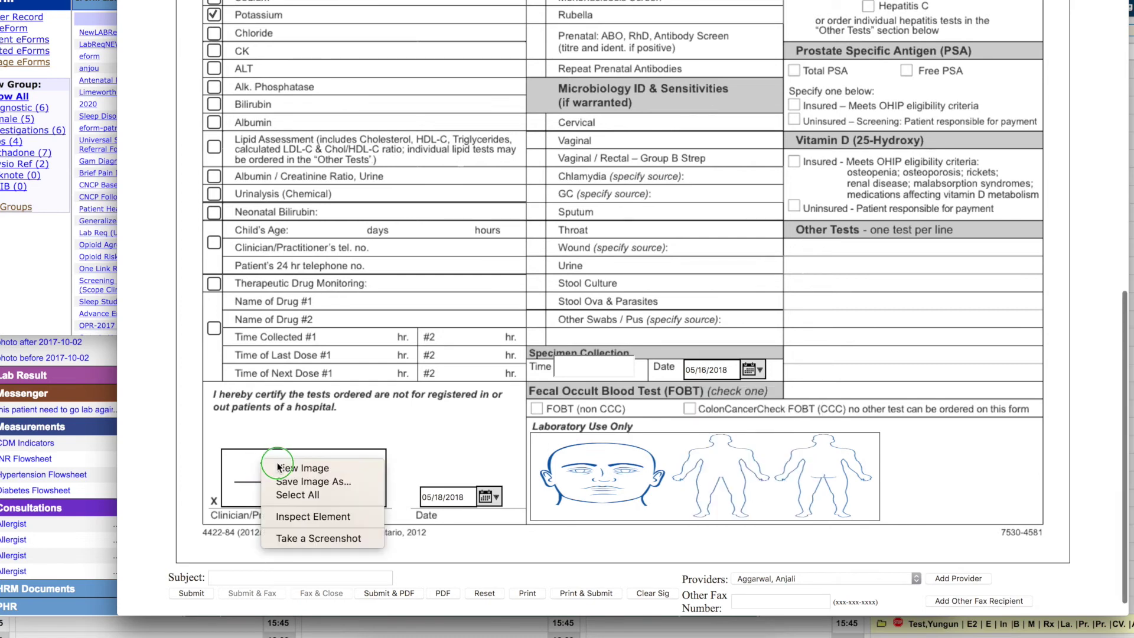
{"action": "left_click", "coordinate": [260, 465]}
{"action": "left_click_drag", "start_coordinate": [259, 468], "coordinate": [329, 478]}
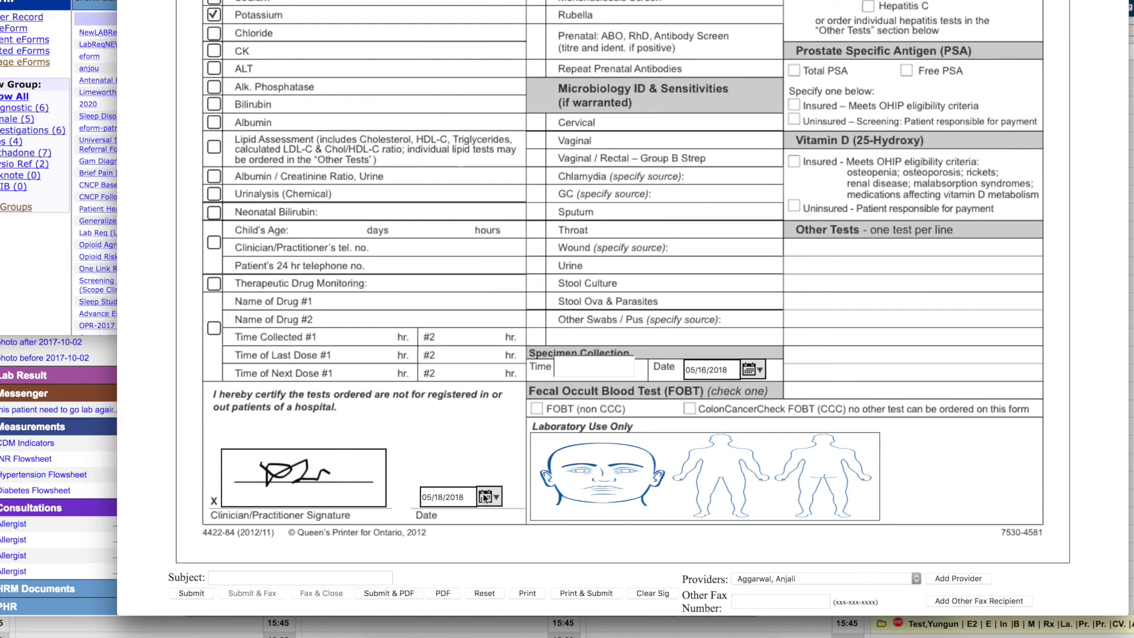
{"action": "left_click", "coordinate": [454, 500]}
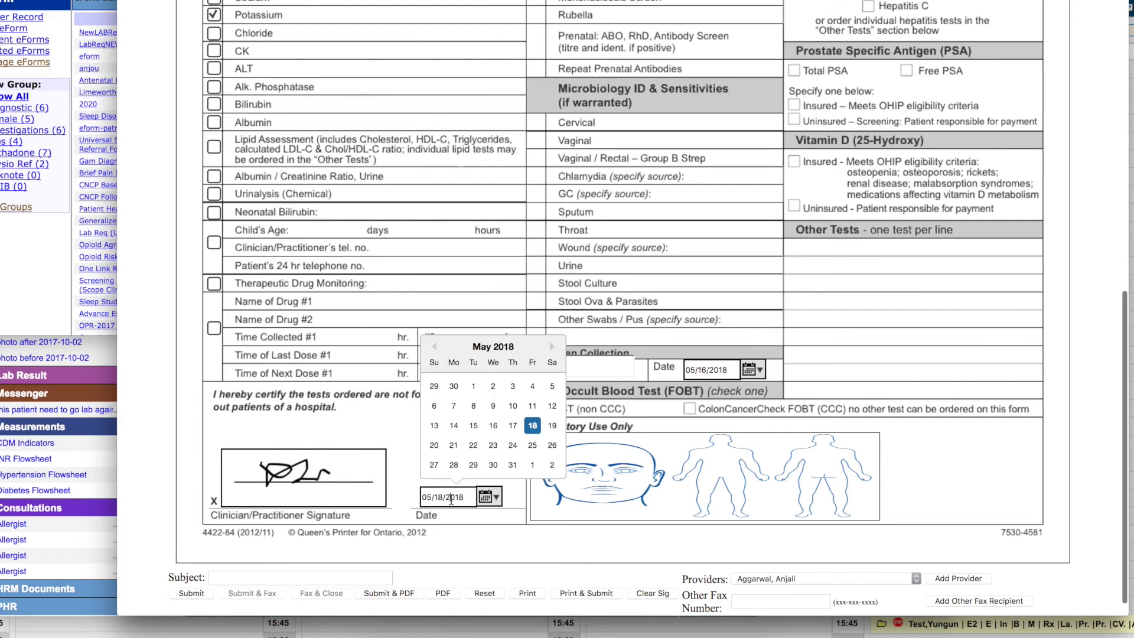
{"action": "left_click", "coordinate": [512, 429]}
{"action": "left_click", "coordinate": [613, 465]}
Circle the eye freehand and draw a teal X on the front figure's shoulder
{"action": "left_click", "coordinate": [169, 227]}
{"action": "mouse_move", "coordinate": [298, 169]}
{"action": "left_mouse_down"}
{"action": "mouse_move", "coordinate": [290, 224]}
{"action": "mouse_move", "coordinate": [298, 169]}
{"action": "left_mouse_up"}
{"action": "left_click", "coordinate": [914, 143]}
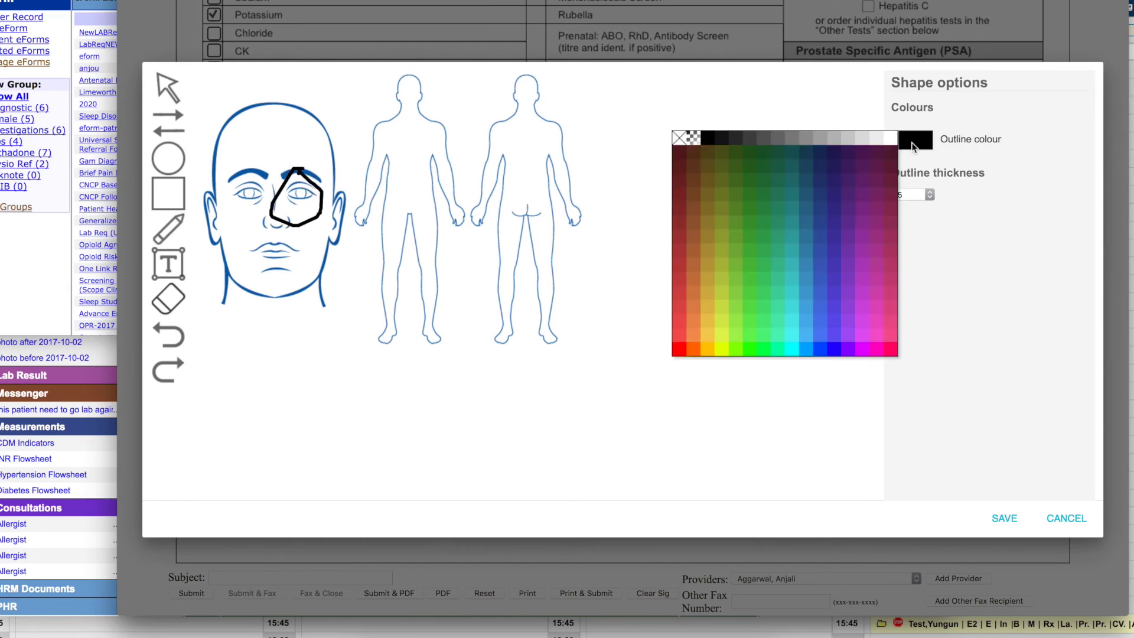
{"action": "left_click", "coordinate": [791, 288]}
{"action": "left_click_drag", "start_coordinate": [372, 119], "coordinate": [421, 149]}
{"action": "left_click_drag", "start_coordinate": [396, 118], "coordinate": [381, 147]}
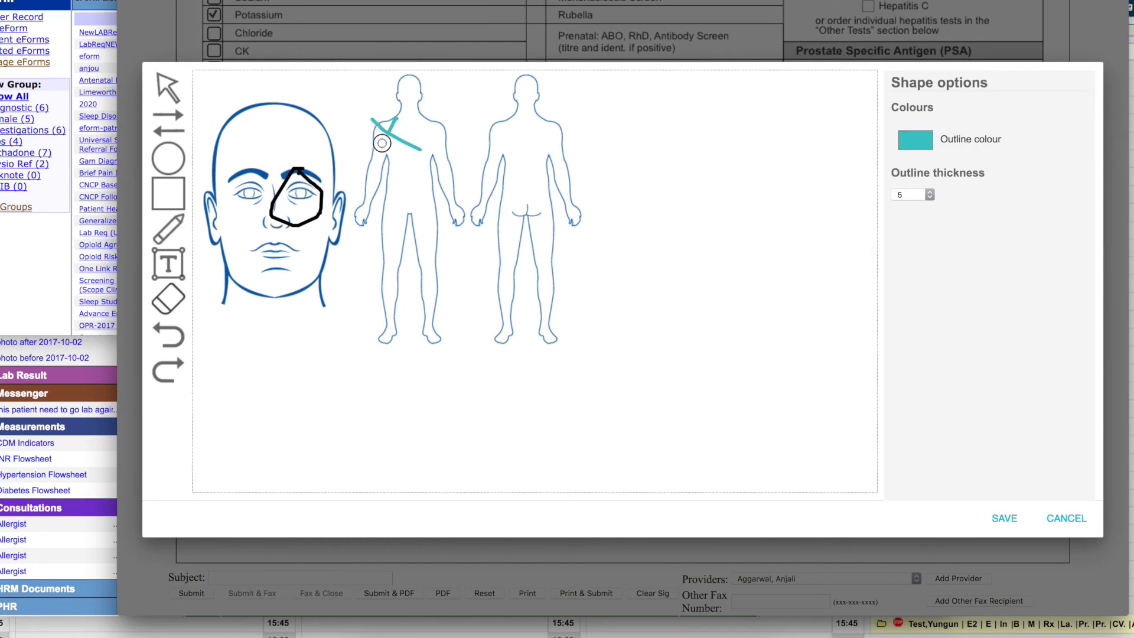
Draw a purple X on the back figure's shoulder and save the diagram into the form
{"action": "left_click", "coordinate": [915, 141]}
{"action": "left_click", "coordinate": [833, 265]}
{"action": "mouse_move", "coordinate": [533, 120]}
{"action": "left_mouse_down"}
{"action": "mouse_move", "coordinate": [567, 141]}
{"action": "mouse_move", "coordinate": [543, 145]}
{"action": "left_mouse_up"}
{"action": "left_click", "coordinate": [996, 520]}
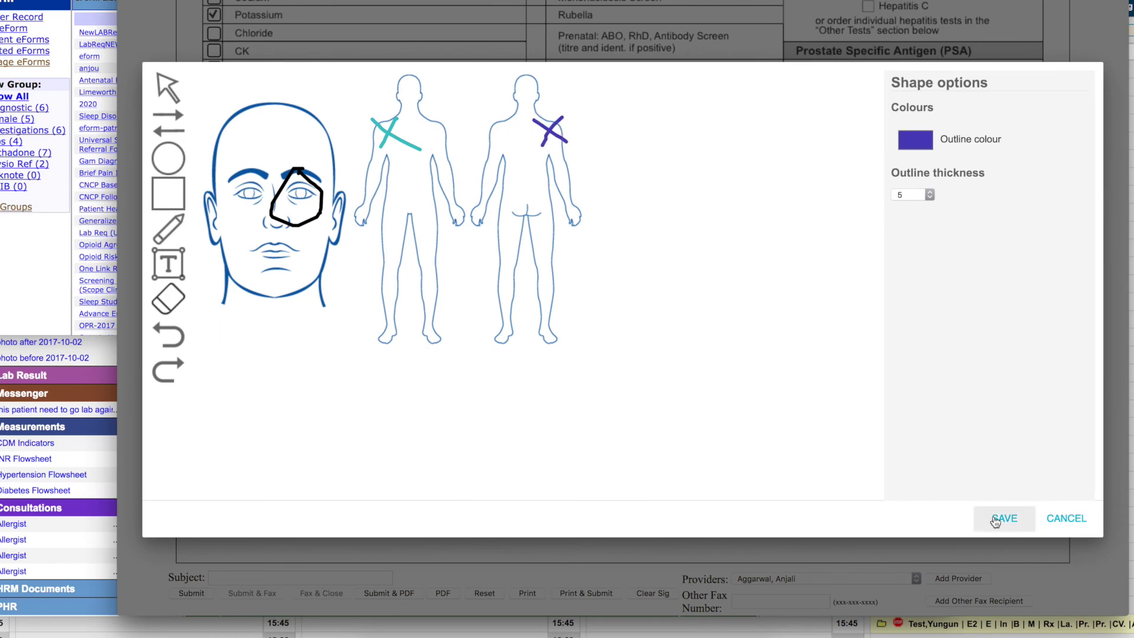
Give the requisition the subject TEST and submit it
{"action": "scroll", "coordinate": [744, 557], "scroll_direction": "down", "scroll_amount": 1}
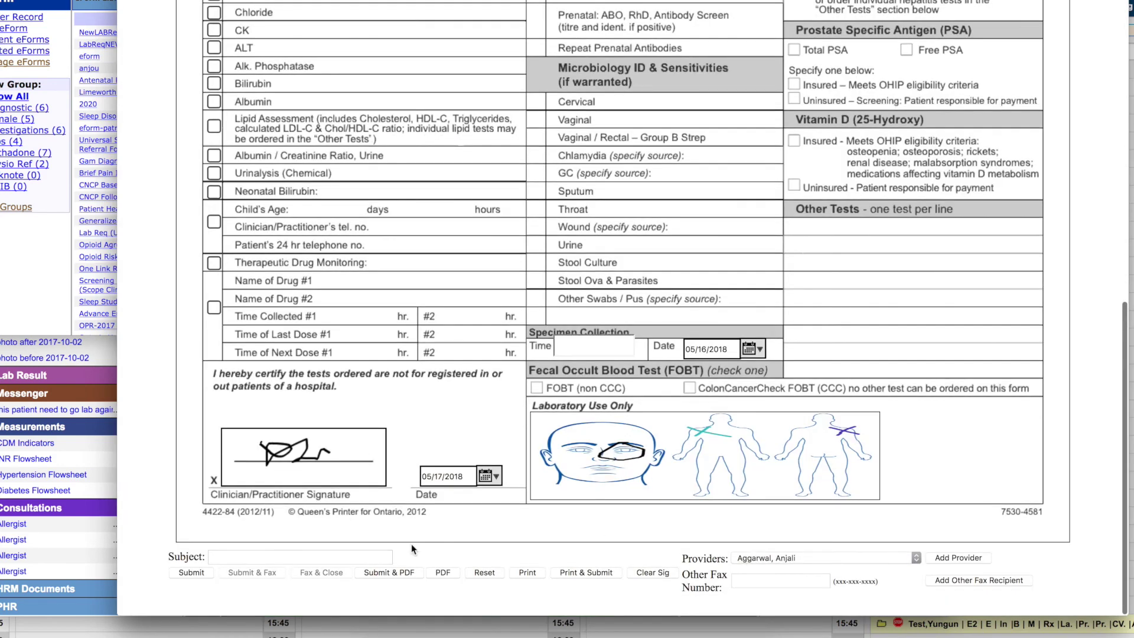
{"action": "left_click", "coordinate": [283, 558]}
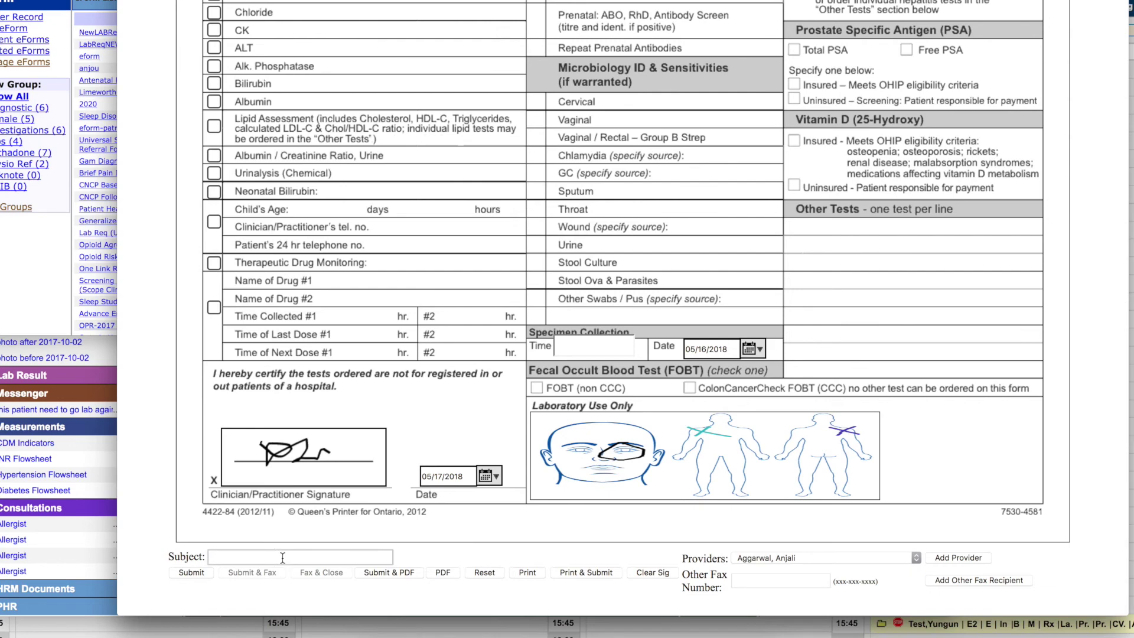
{"action": "type", "text": "TEST"}
{"action": "left_click", "coordinate": [179, 568]}
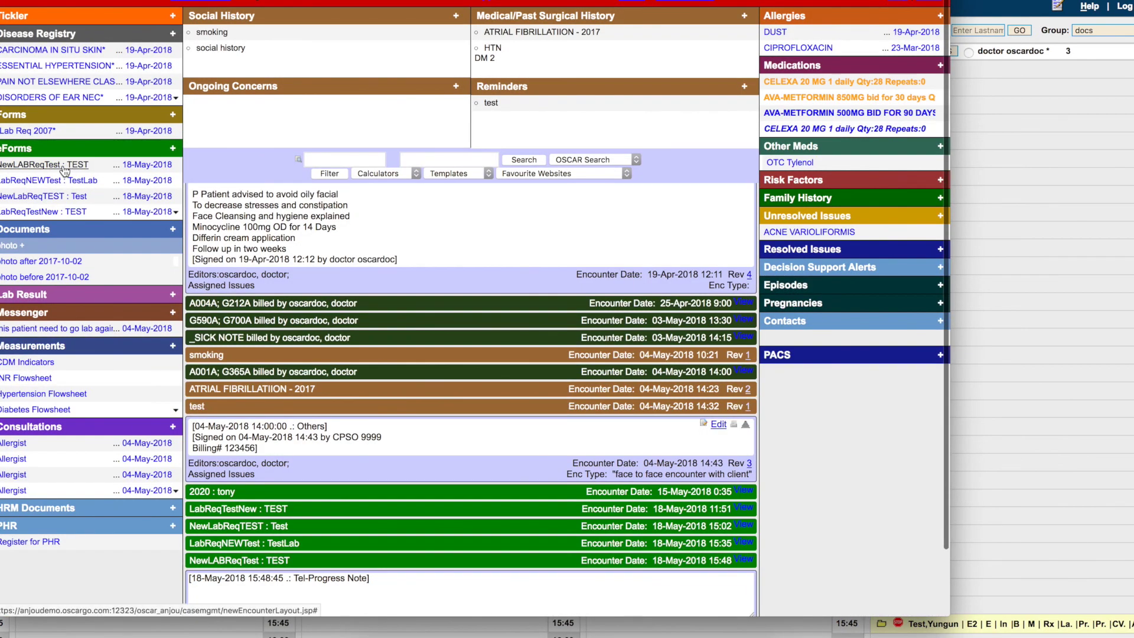
Reopen the NewLABReqTest requisition, add an extra fax recipient number, and fax it
{"action": "left_click", "coordinate": [63, 167]}
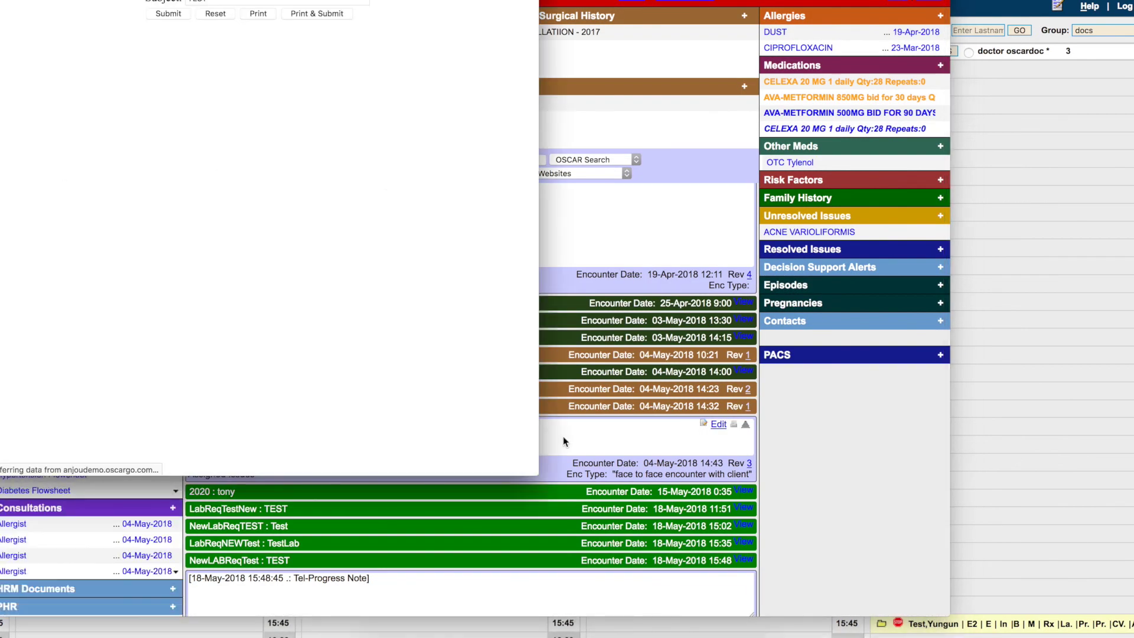
{"action": "left_click_drag", "start_coordinate": [534, 475], "coordinate": [1064, 579]}
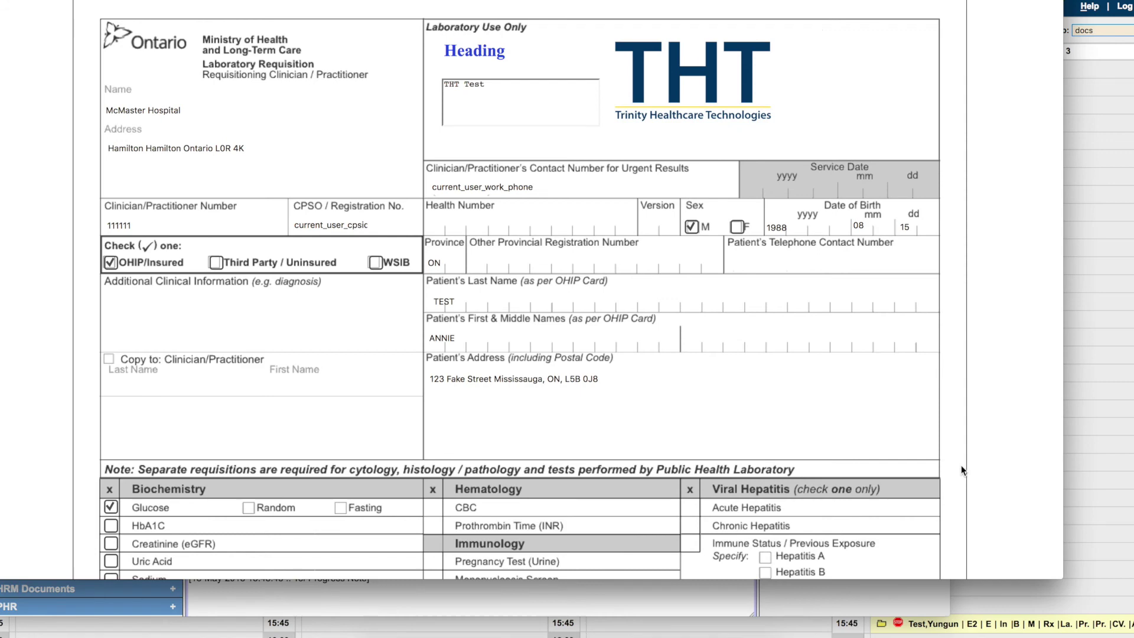
{"action": "scroll", "coordinate": [962, 467], "scroll_direction": "down", "scroll_amount": 1}
{"action": "scroll", "coordinate": [961, 471], "scroll_direction": "down", "scroll_amount": 10}
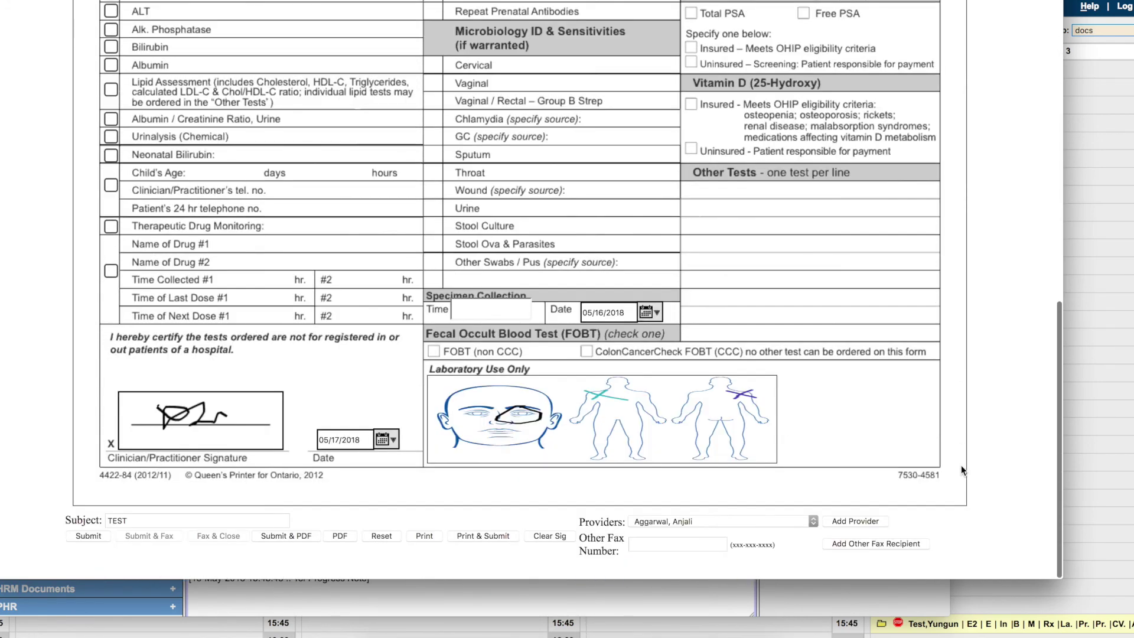
{"action": "left_click", "coordinate": [692, 543]}
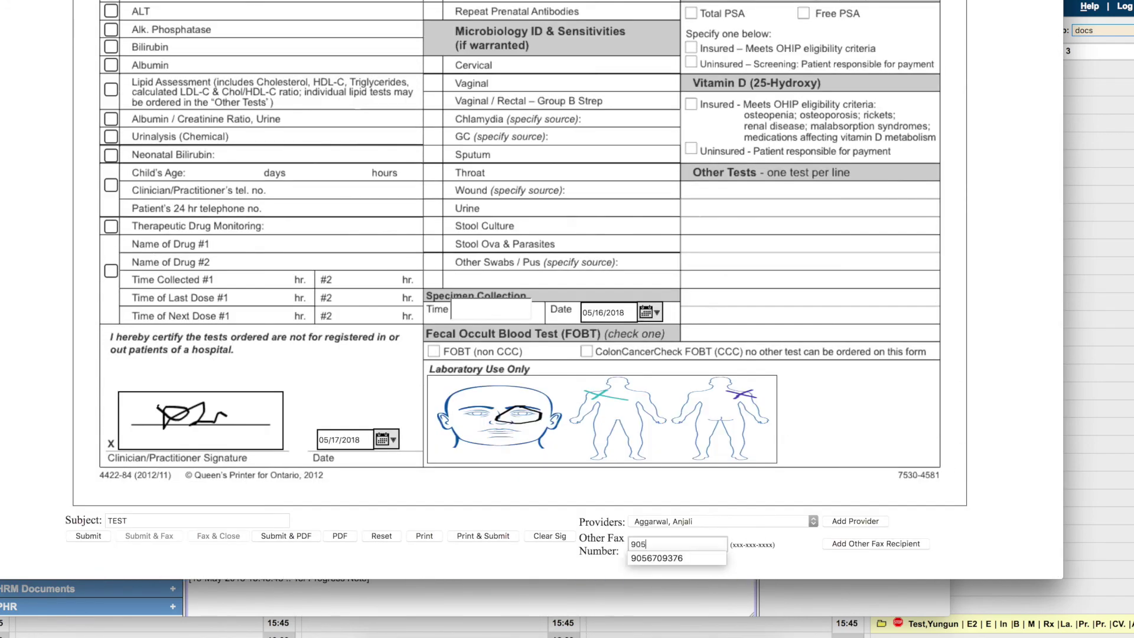
{"action": "left_click", "coordinate": [899, 543]}
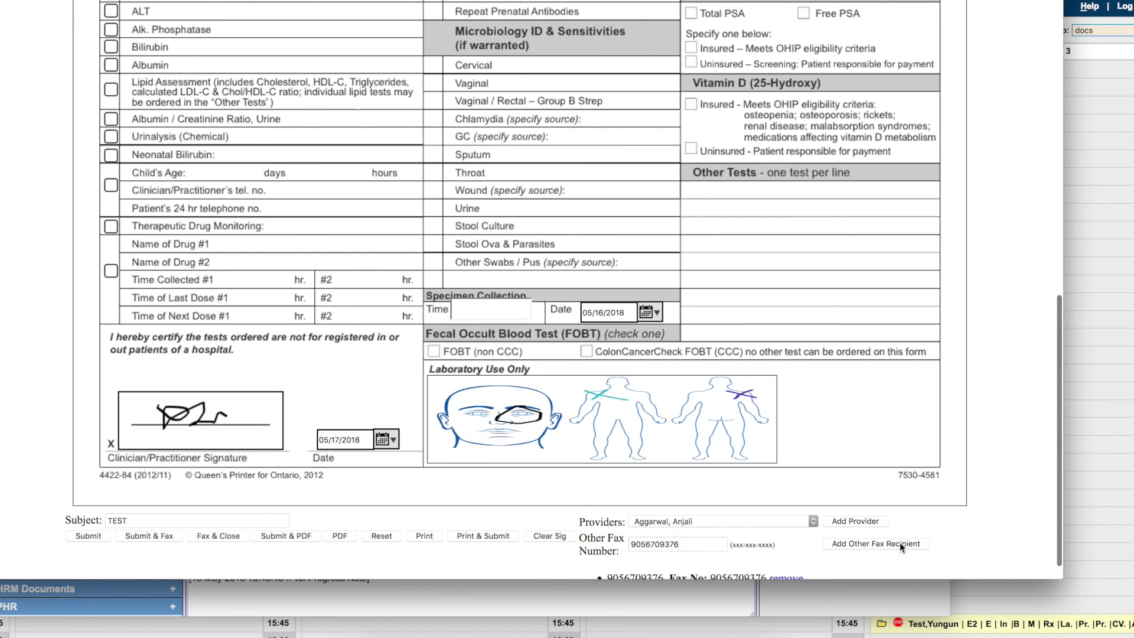
{"action": "scroll", "coordinate": [899, 542], "scroll_direction": "down", "scroll_amount": 1}
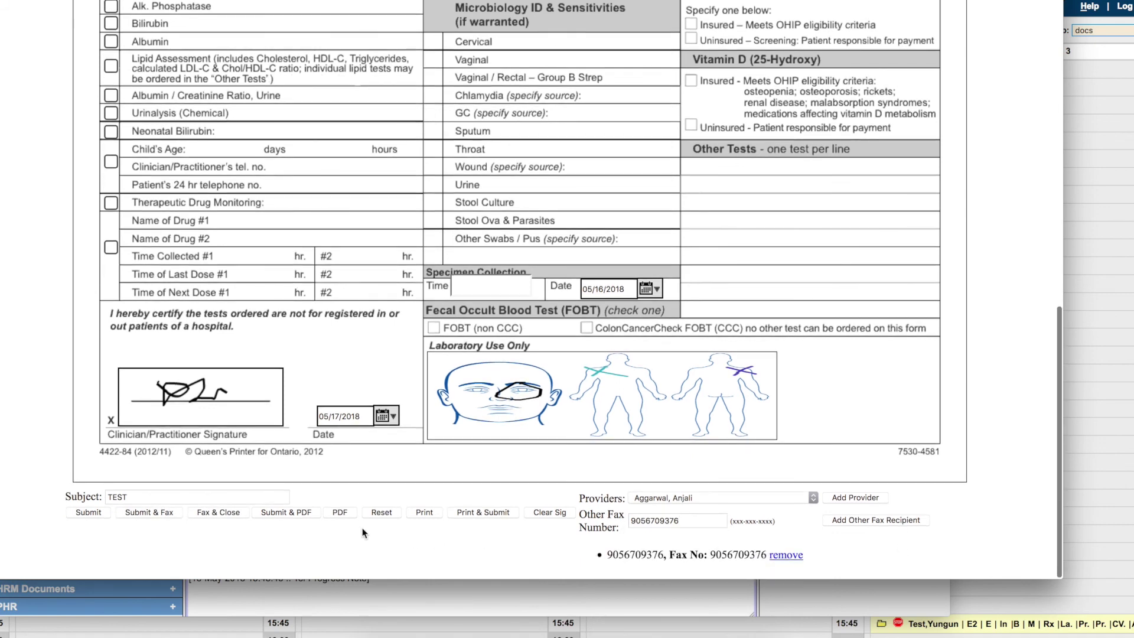
{"action": "left_click", "coordinate": [214, 512]}
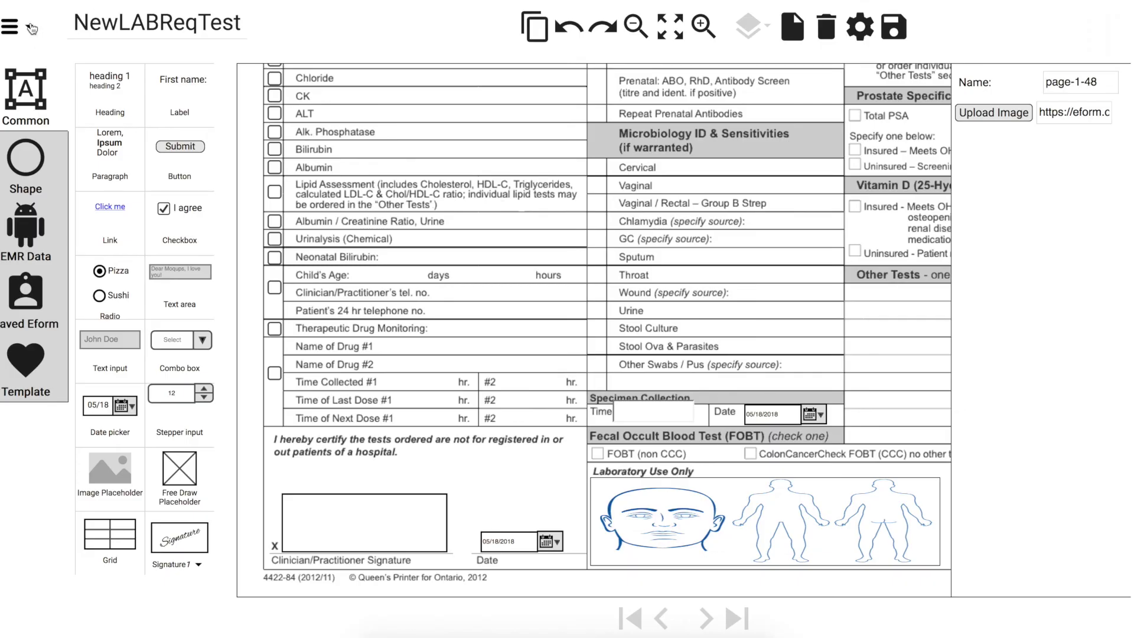
List the saved eForms and show NewLABReqTest full width, scrolled back to the top
{"action": "left_click", "coordinate": [31, 27]}
{"action": "left_click", "coordinate": [50, 113]}
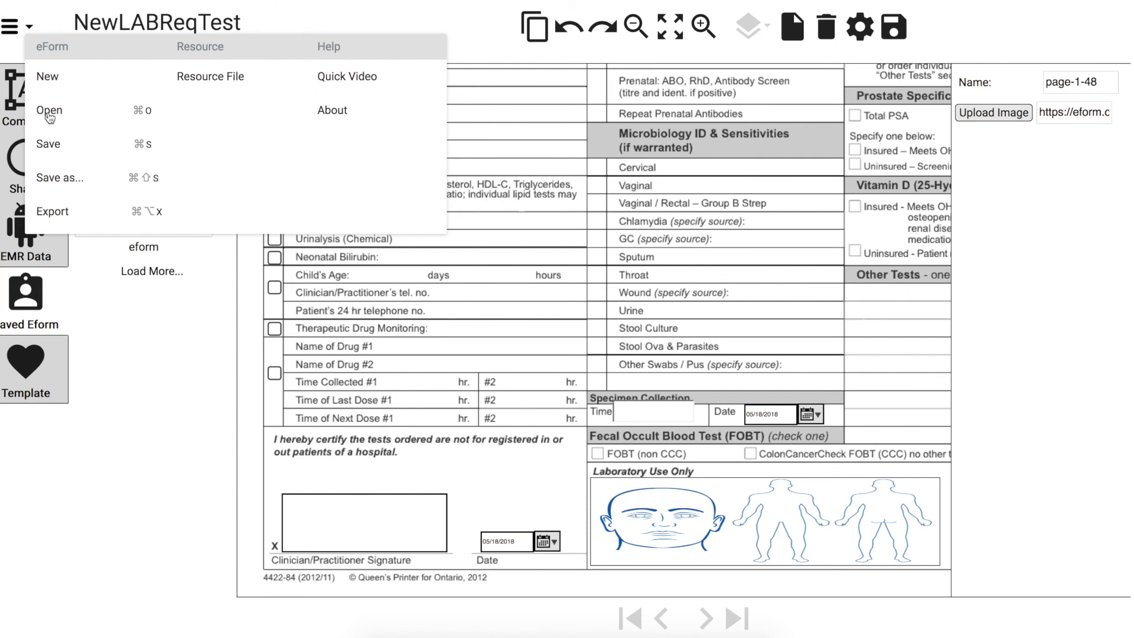
{"action": "left_click", "coordinate": [440, 9]}
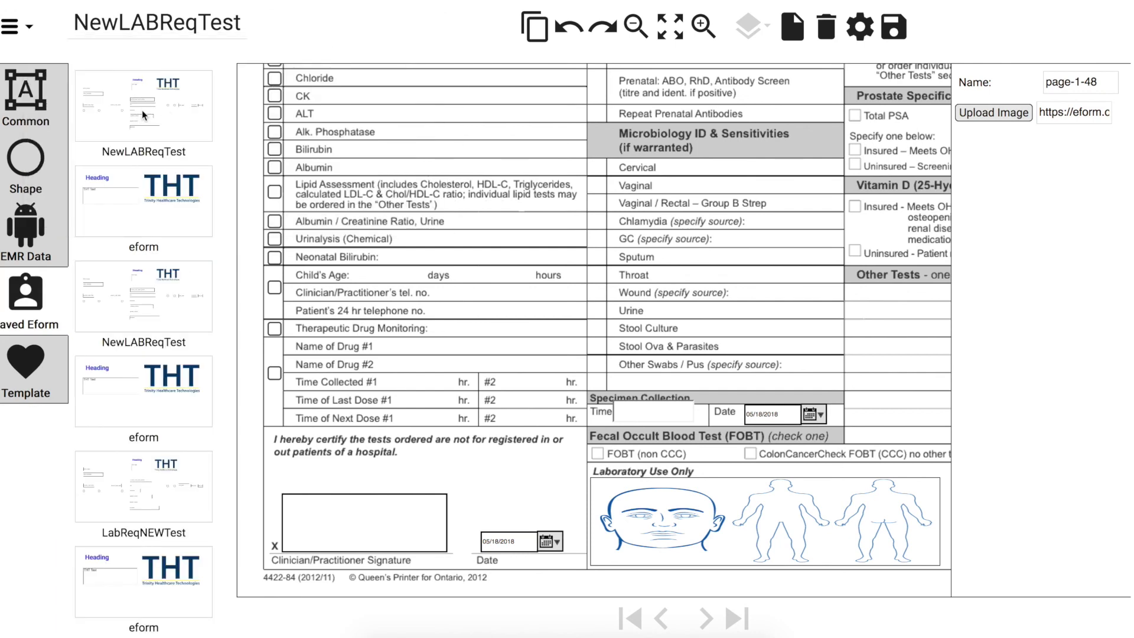
{"action": "left_click", "coordinate": [166, 101]}
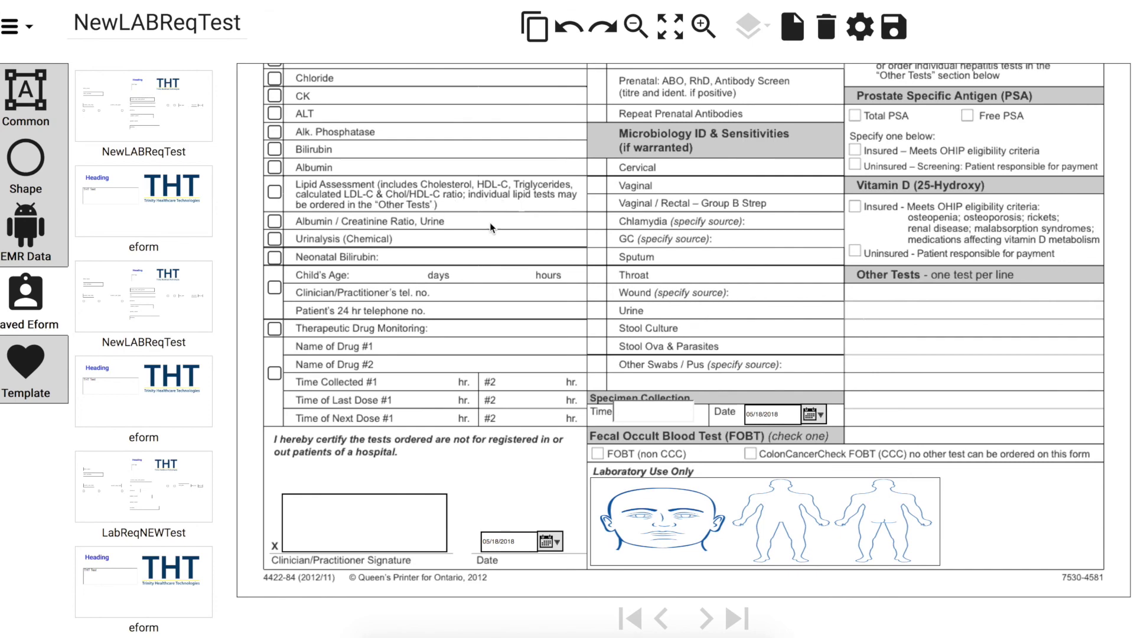
{"action": "scroll", "coordinate": [491, 222], "scroll_direction": "up", "scroll_amount": 10}
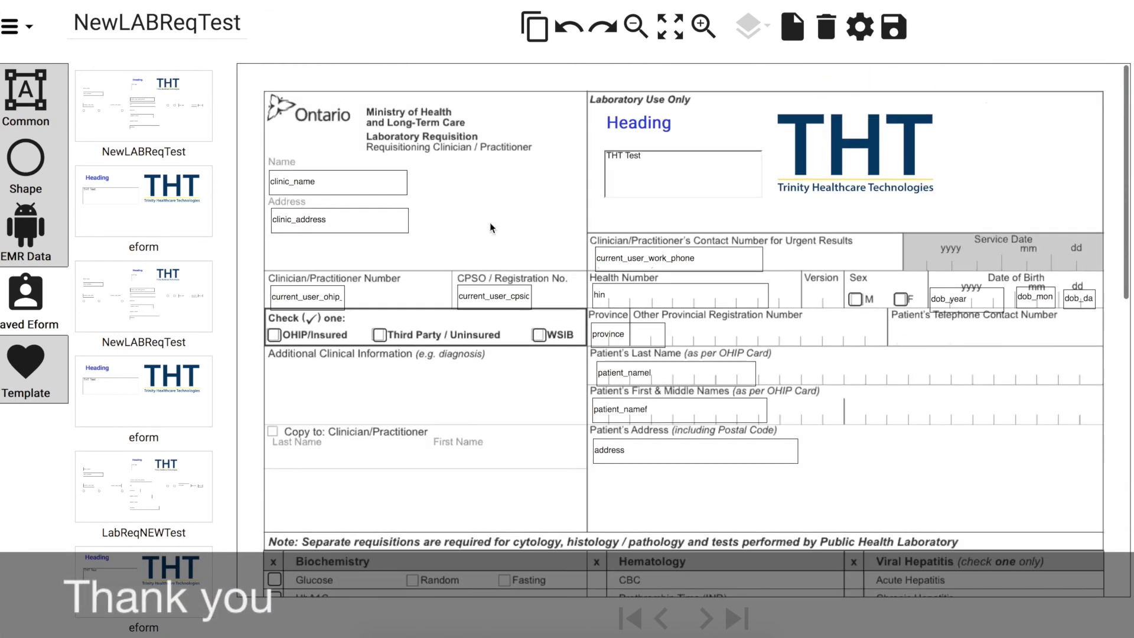